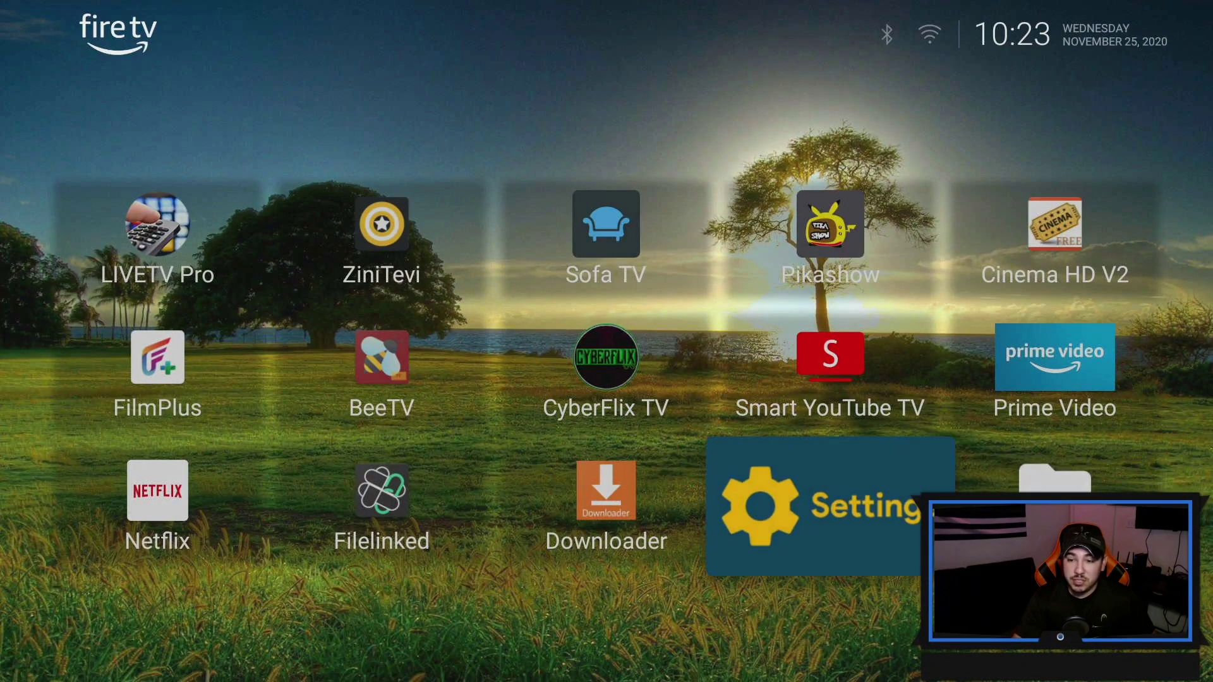
- Go through Launcher Manager to My Fire TV > About > Storage, showing 3.65 GB of 5.35 GB free
key(Return)
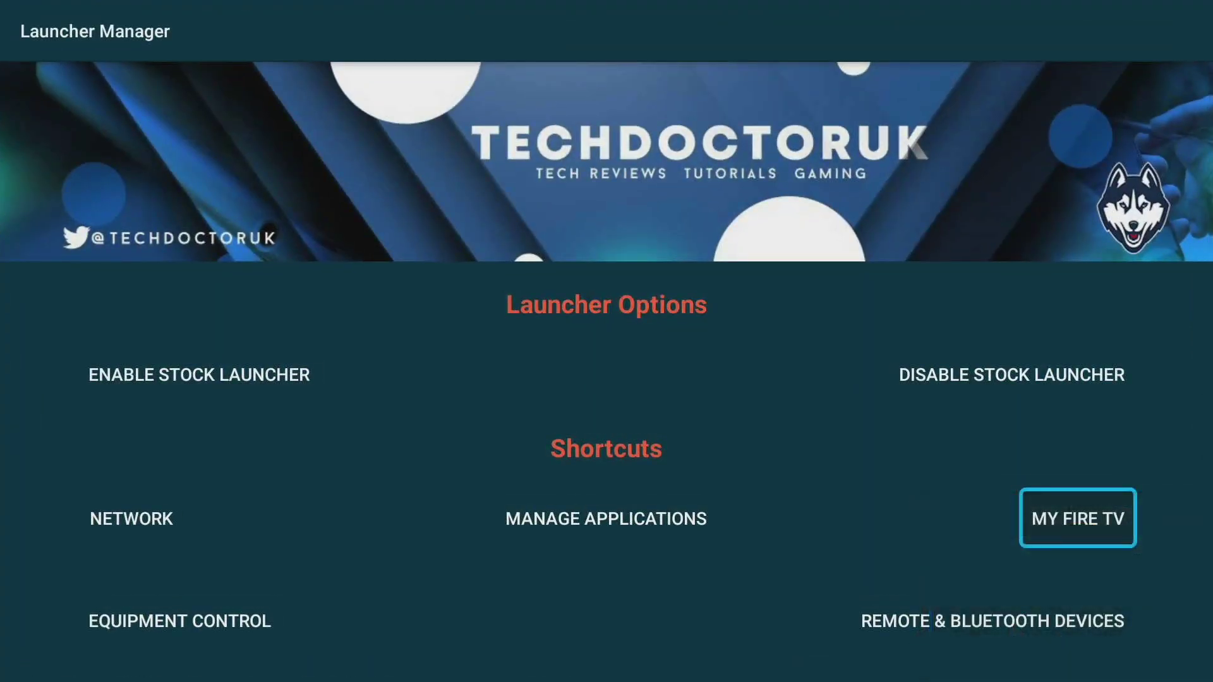
key(Return)
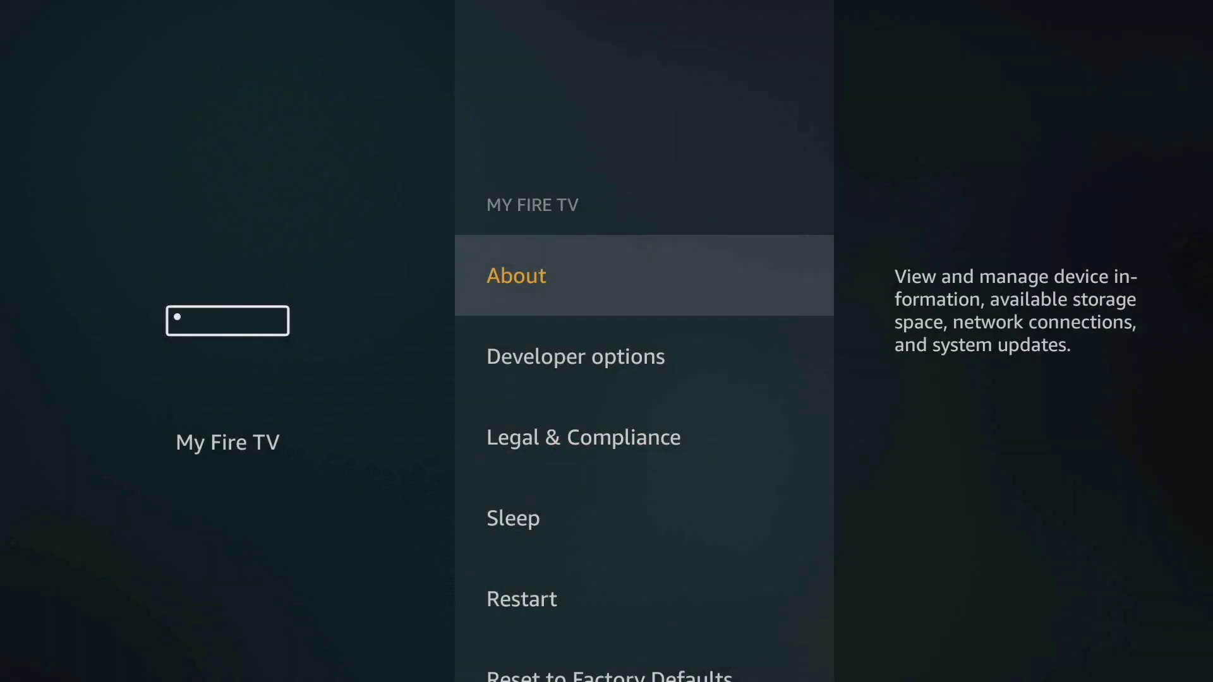
key(Return)
key(Down)
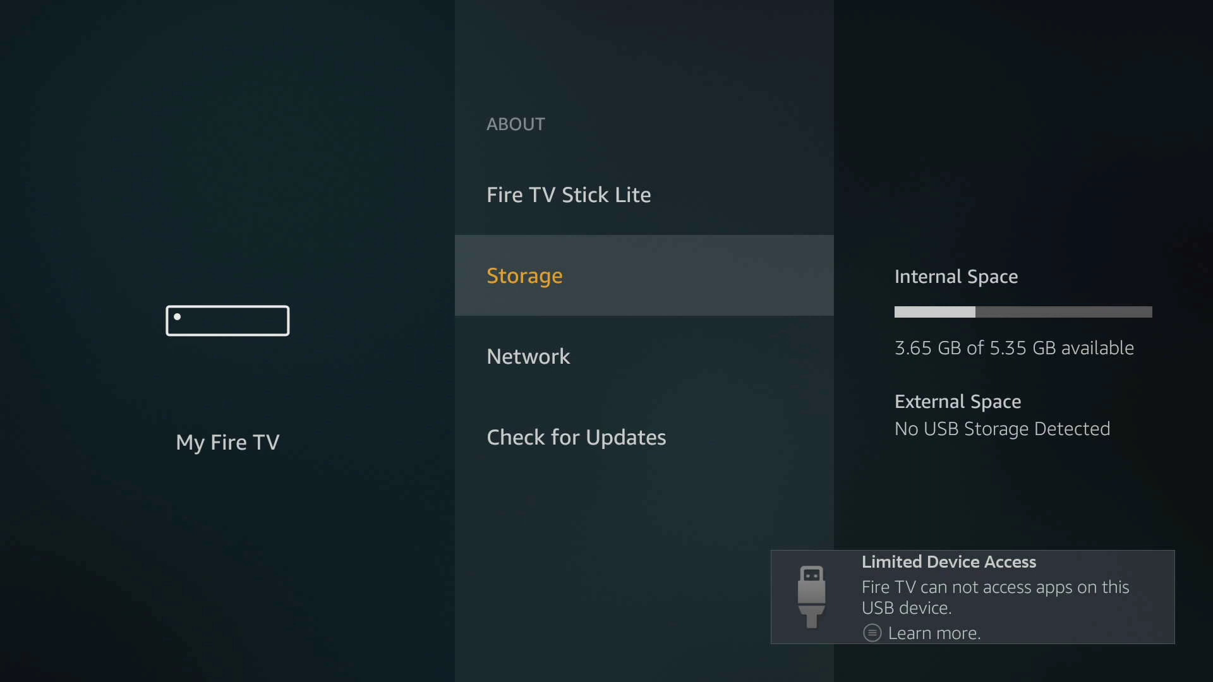
- Answer the USB notice with Yes to format, confirm erasing the drive, and acknowledge Formatting Complete
key(Menu)
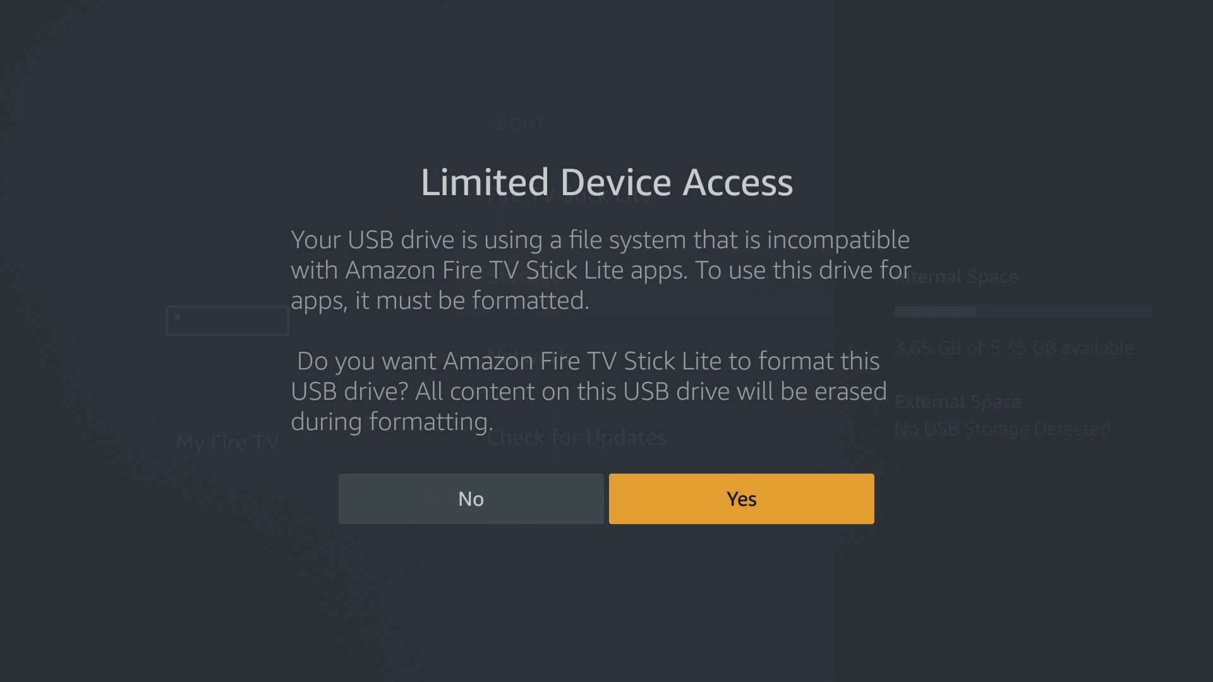
key(Left)
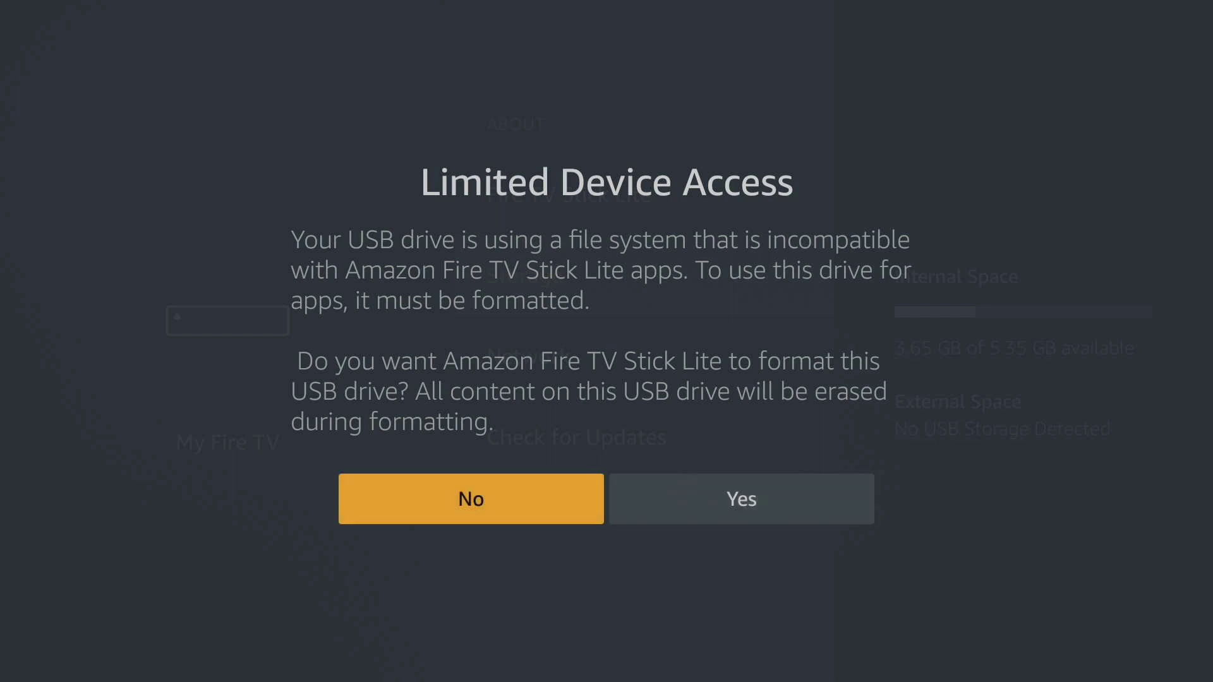
key(Right)
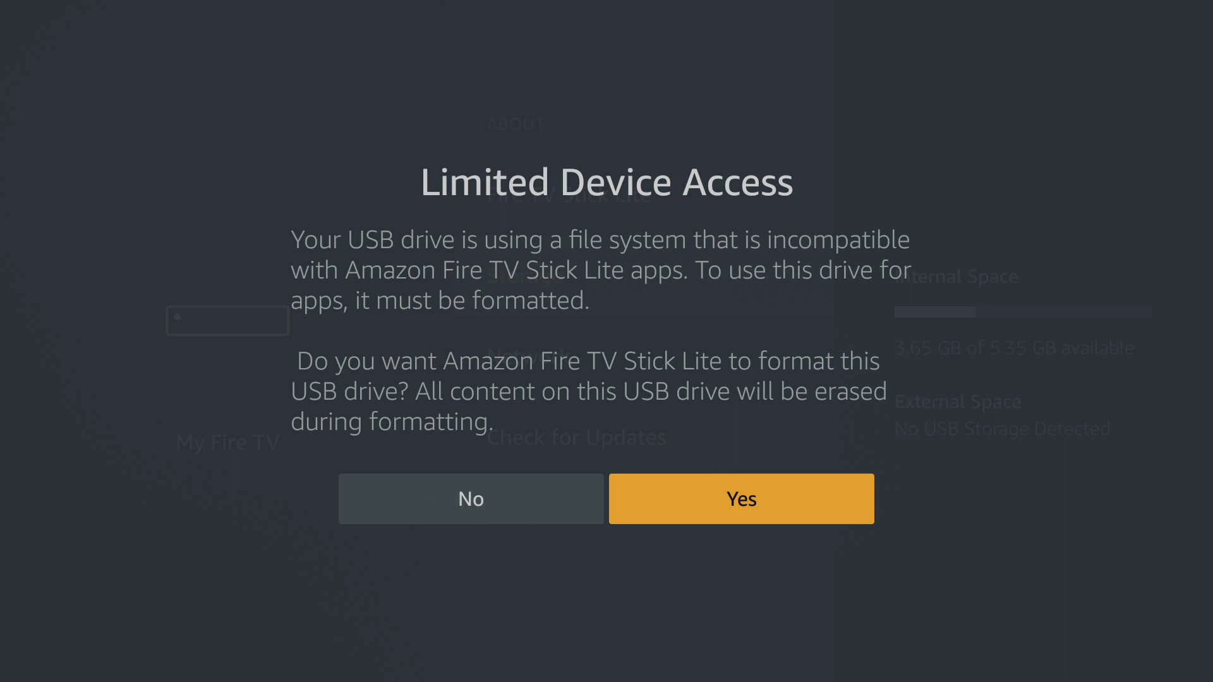
key(Return)
key(Left)
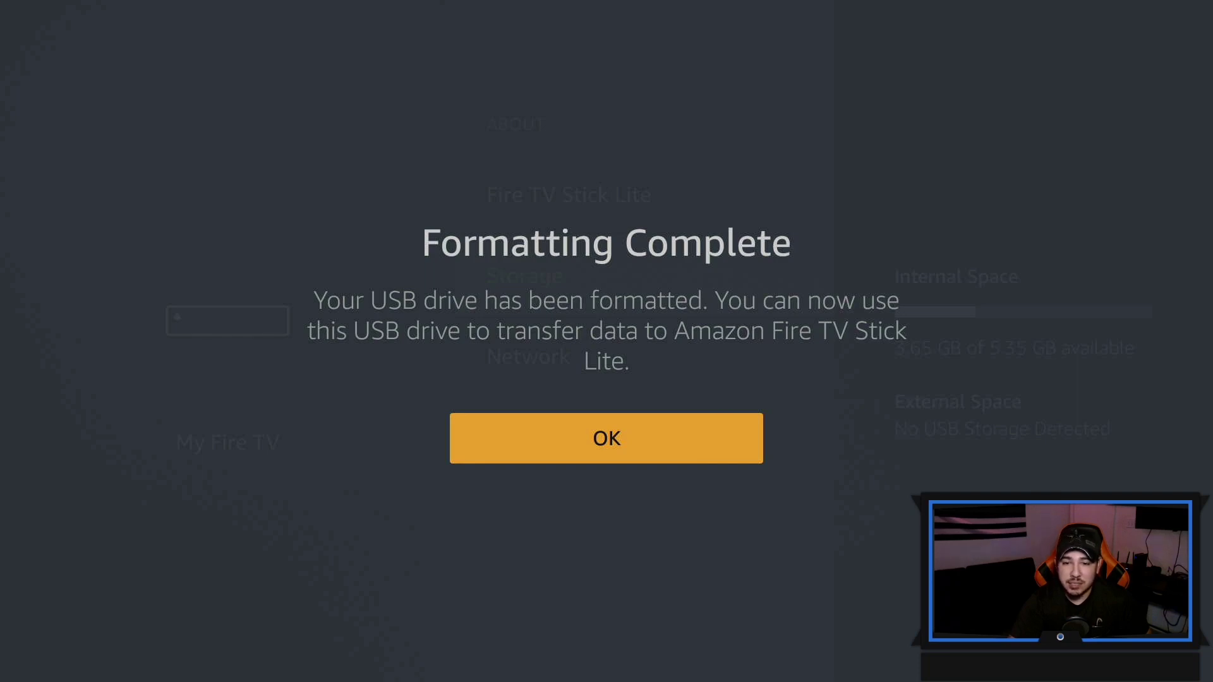
key(Return)
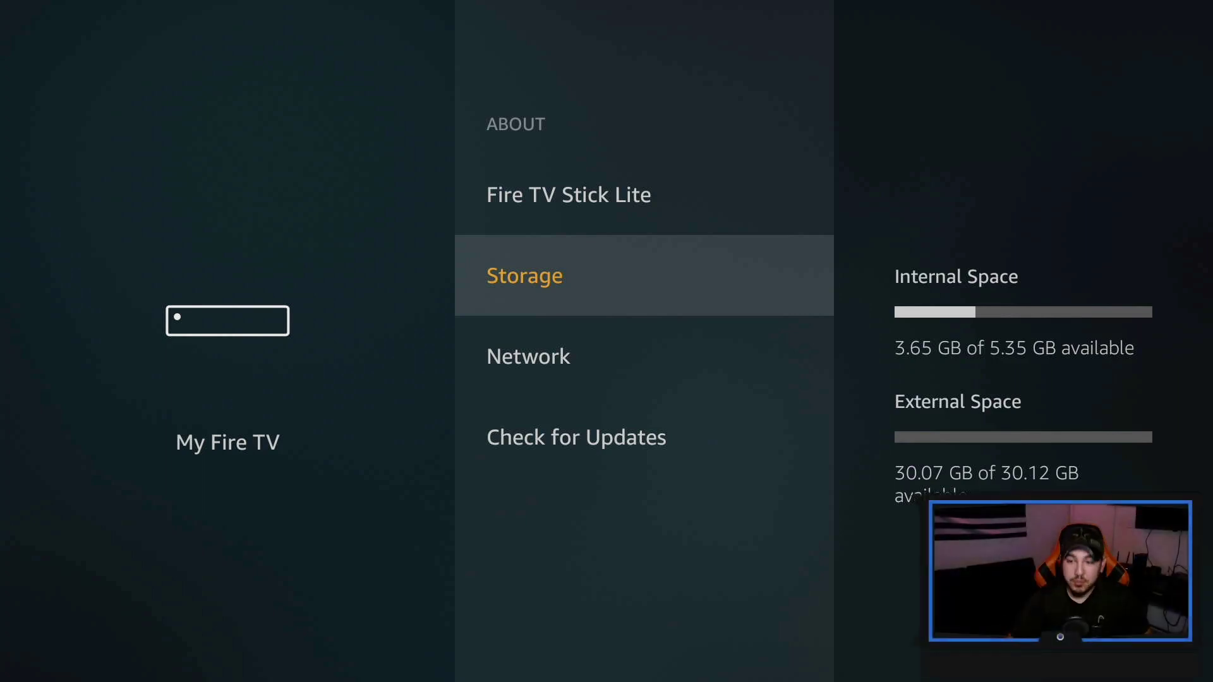
- Select BeeTV in Manage Applications, choose Uninstall, and confirm its removal
key(Escape)
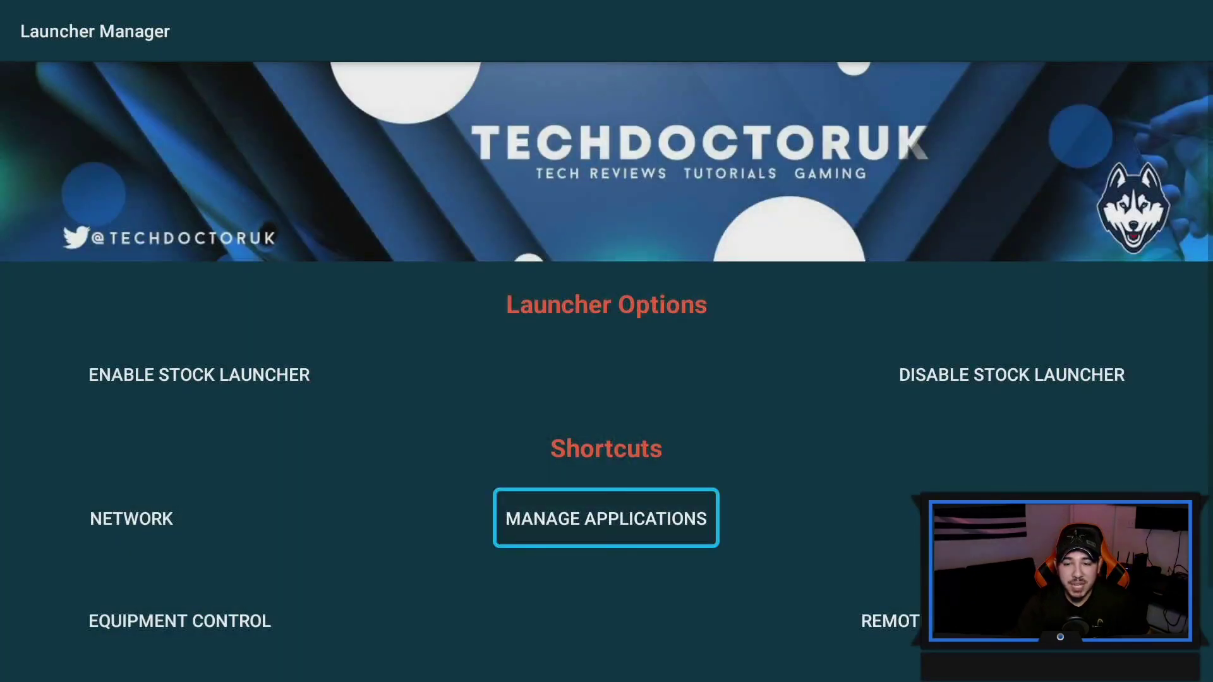
key(Return)
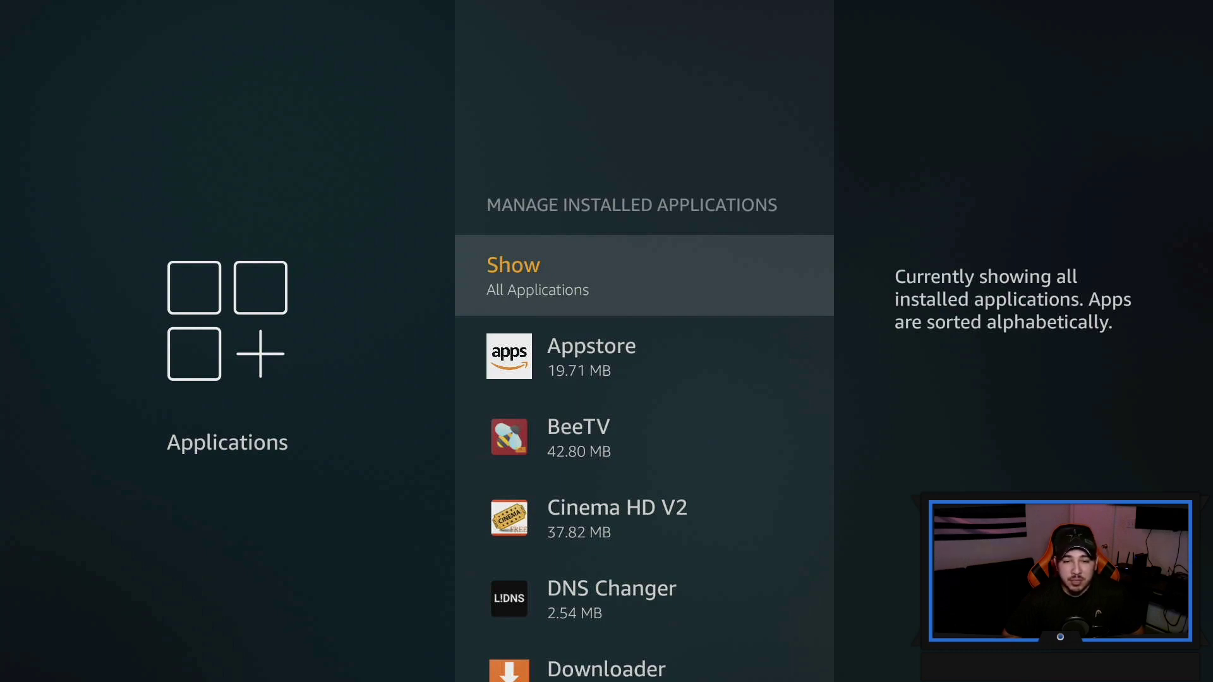
key(Down)
key(Down)
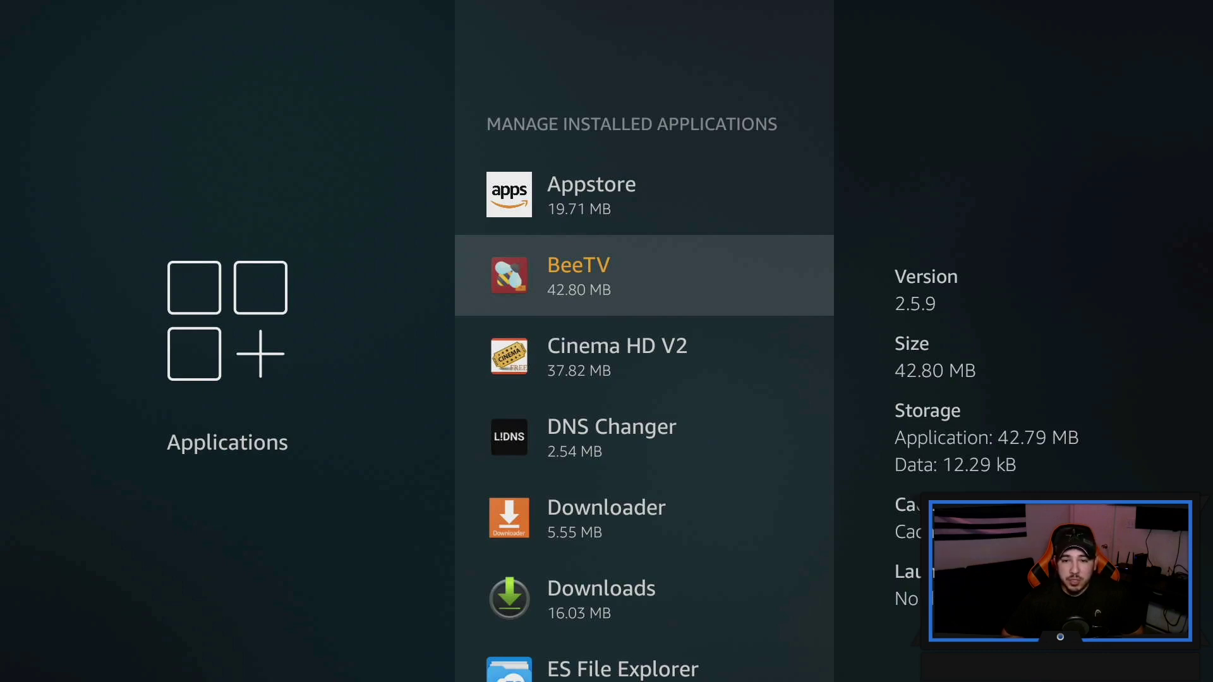
key(Return)
key(Down)
key(Down)
key(Down)
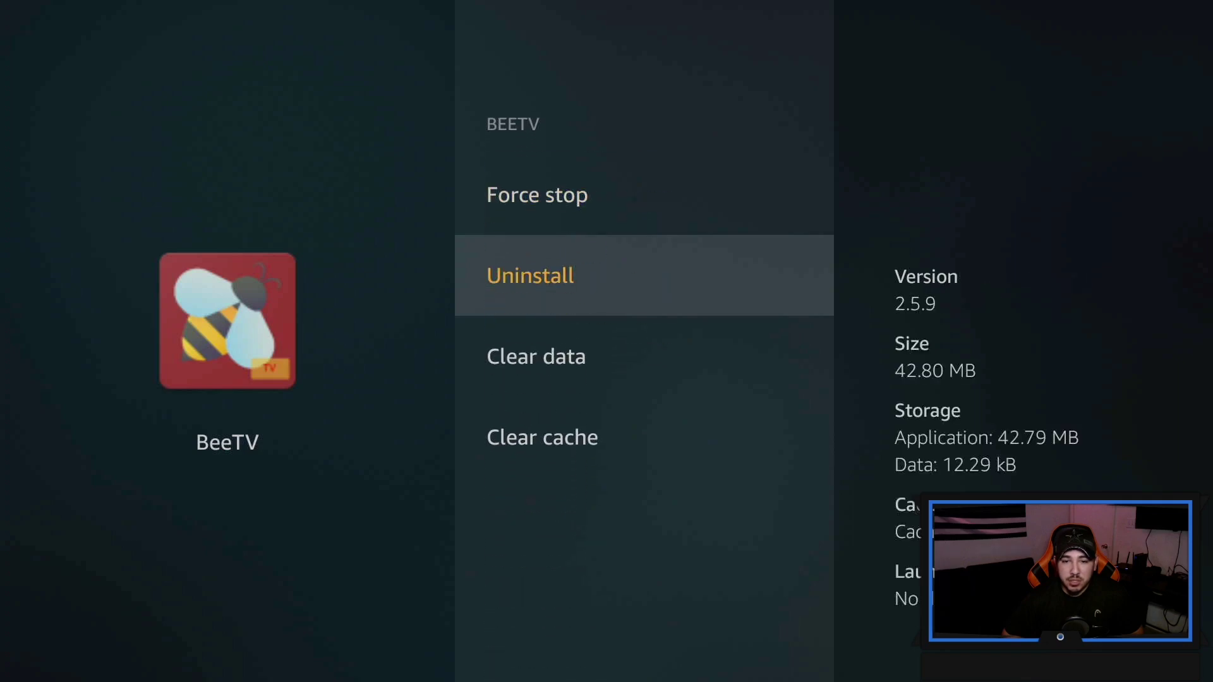
key(Return)
key(Return)
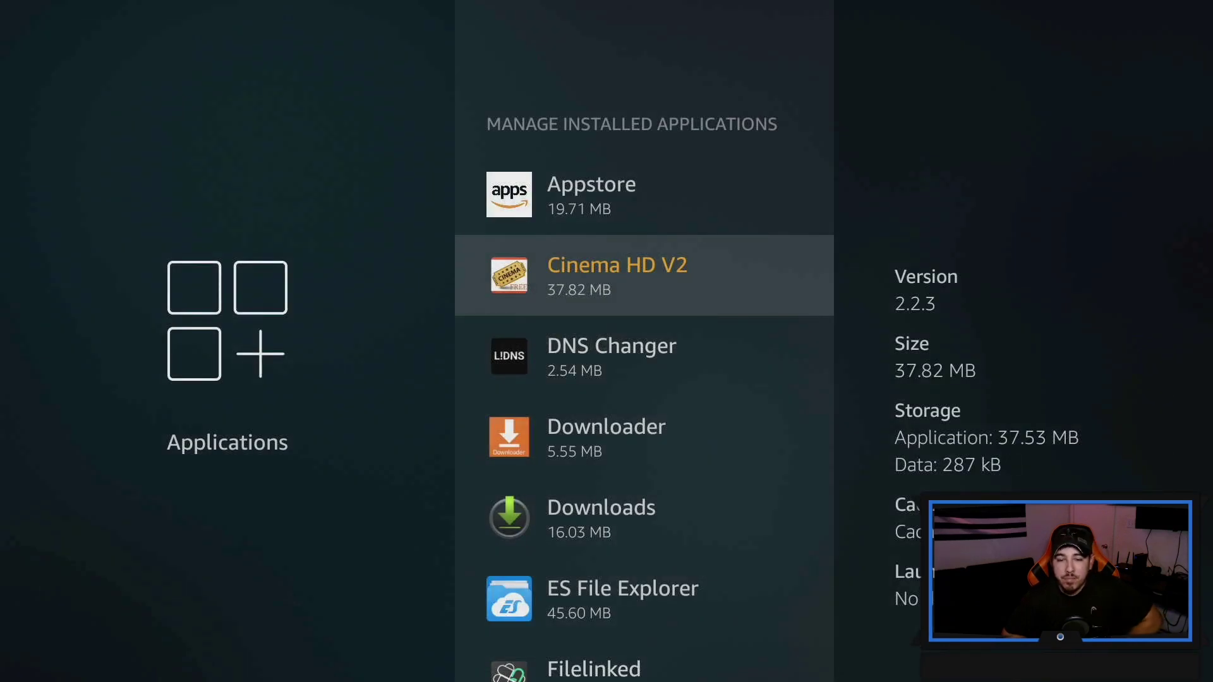
- Move Filelinked to USB storage from its app options
key(Down)
key(Down)
key(Down)
key(Down)
key(Down)
key(Return)
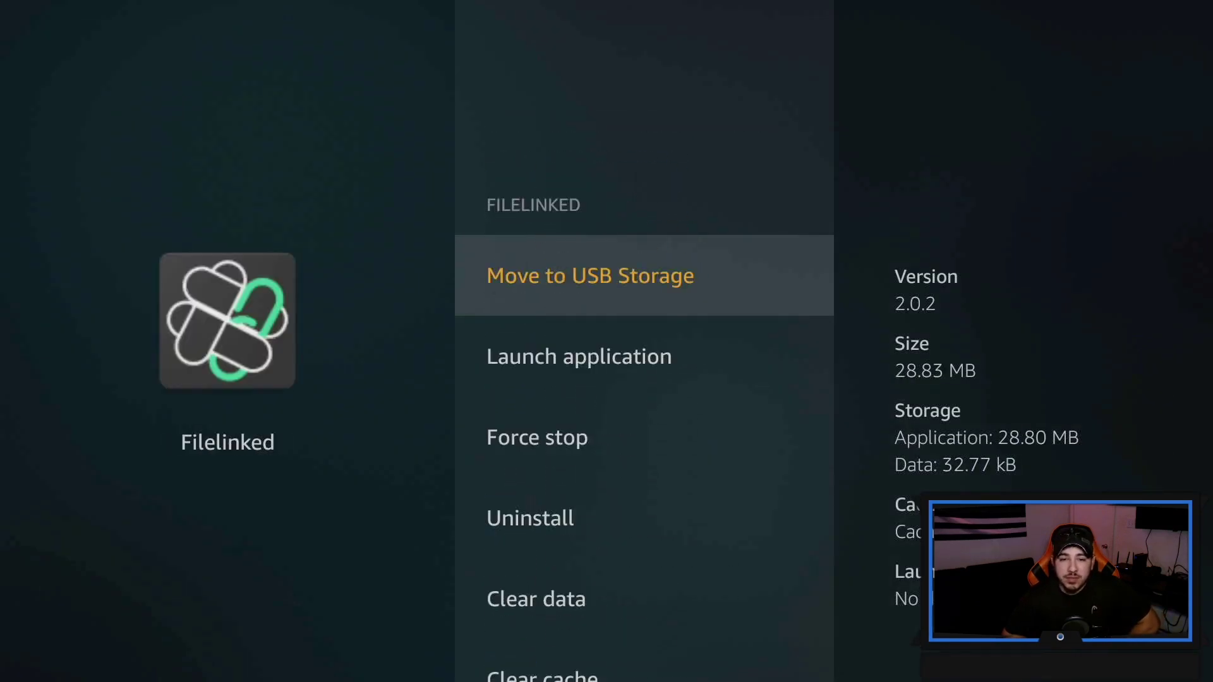
key(Down)
key(Up)
key(Return)
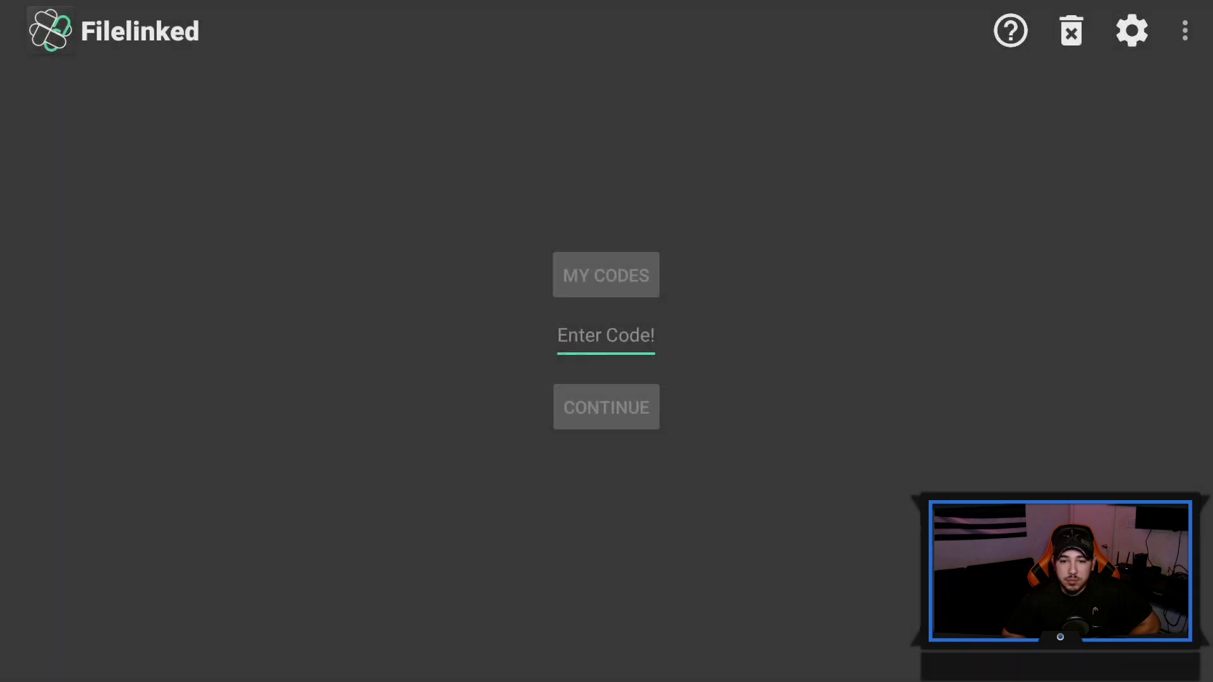
- Enter the store code digit by digit on Filelinked's on-screen keypad
key(Return)
key(Left)
key(Return)
key(Right)
key(Return)
key(Down)
key(Right)
key(Right)
key(Return)
key(Left)
key(Up)
key(Return)
key(Down)
key(Right)
key(Right)
key(Return)
key(Return)
key(Left)
key(Return)
key(Left)
key(Left)
key(Return)
- Close the keypad and submit the store code with Continue
key(Down)
key(Down)
key(Right)
key(Return)
key(Down)
key(Return)
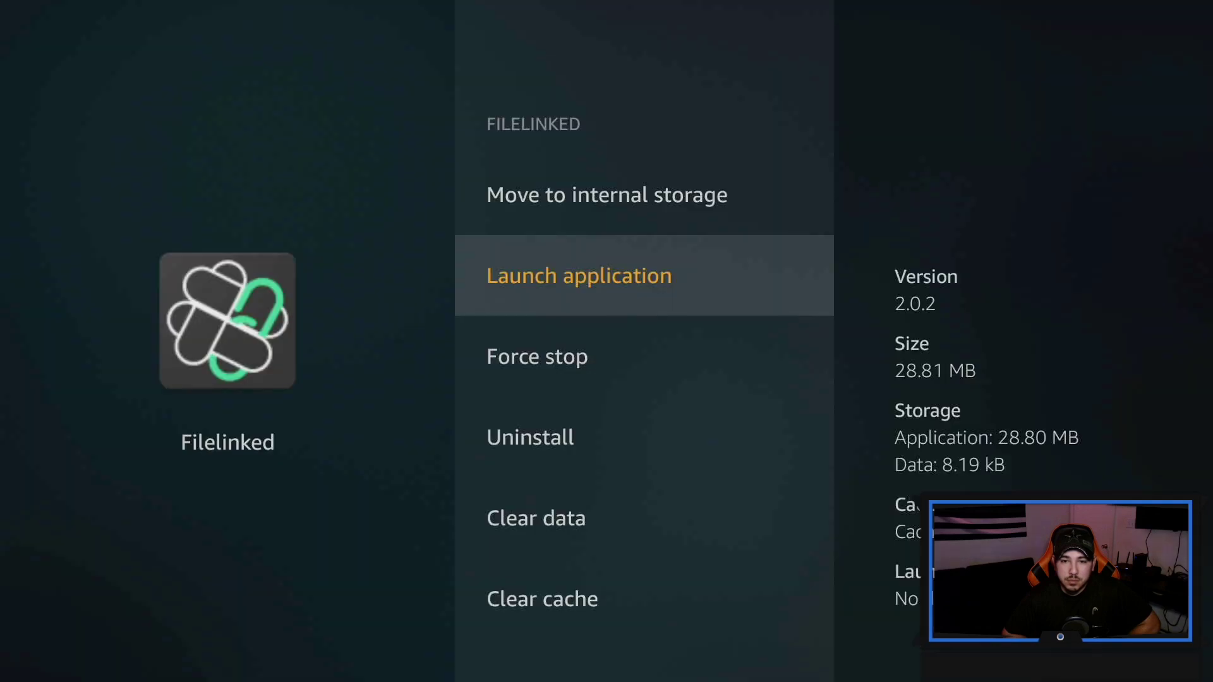
- Choose Move to internal storage on Filelinked's app page
key(Up)
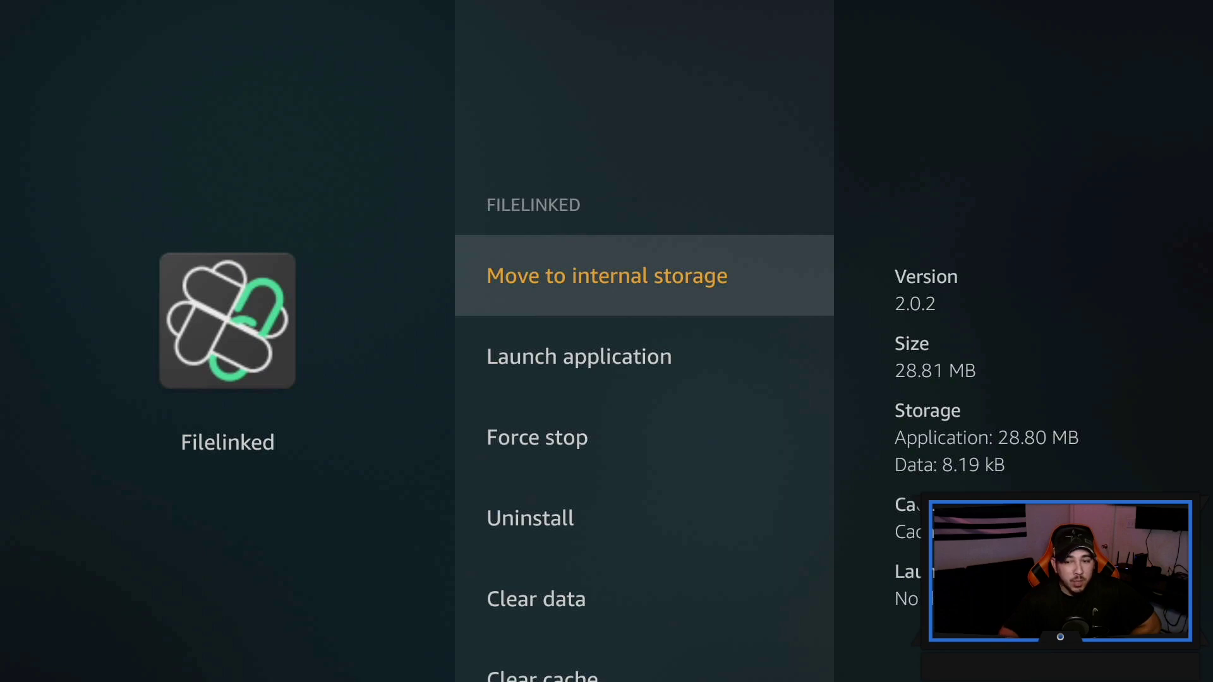
key(Return)
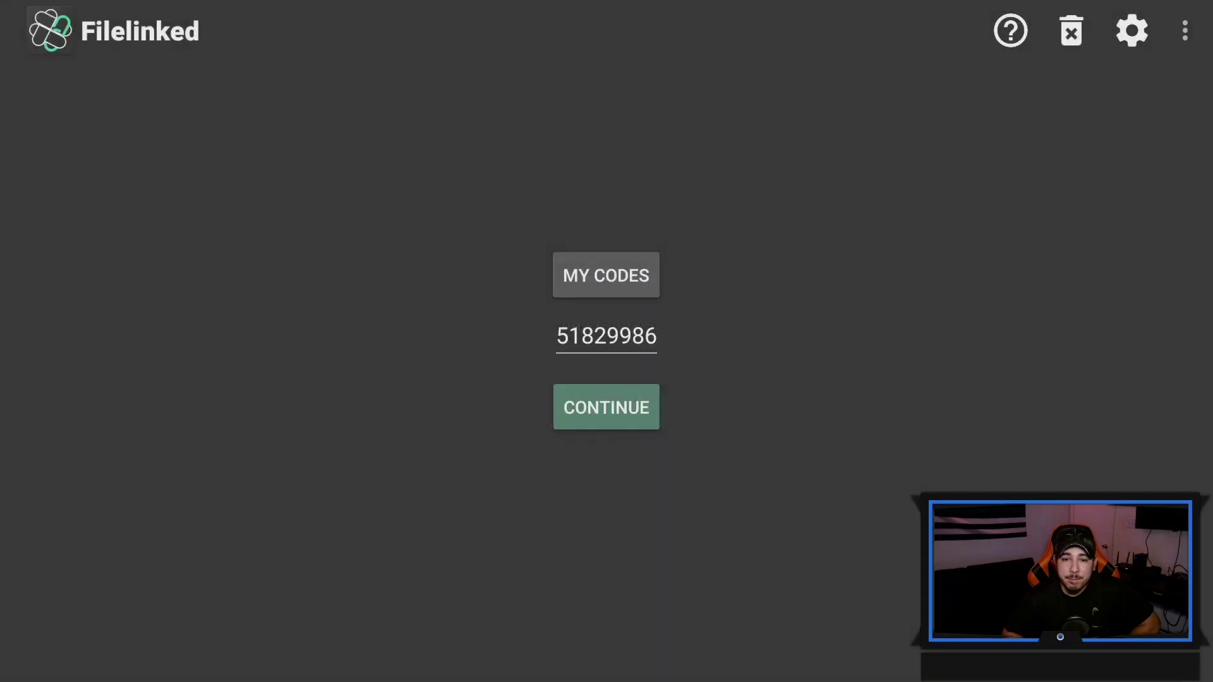
- Submit the store code to open the store and dismiss the welcome and guide popups
key(Return)
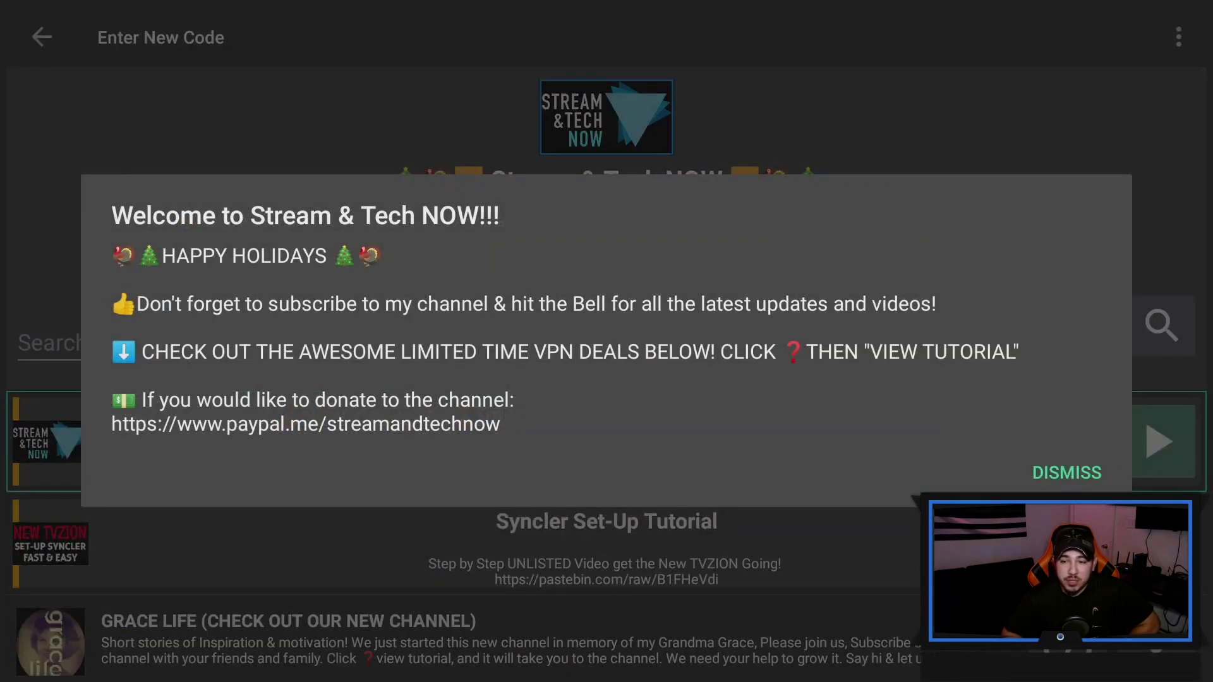
key(Return)
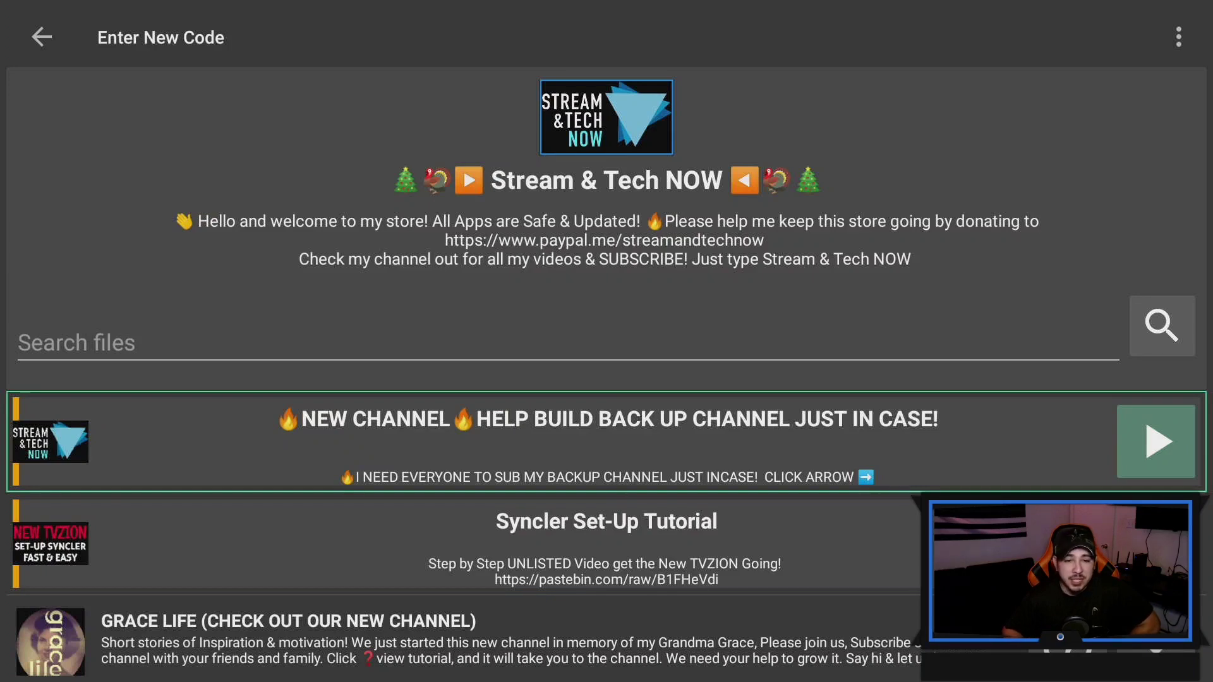
key(Up)
key(Down)
key(Down)
key(Down)
key(Down)
key(Down)
key(Down)
key(Down)
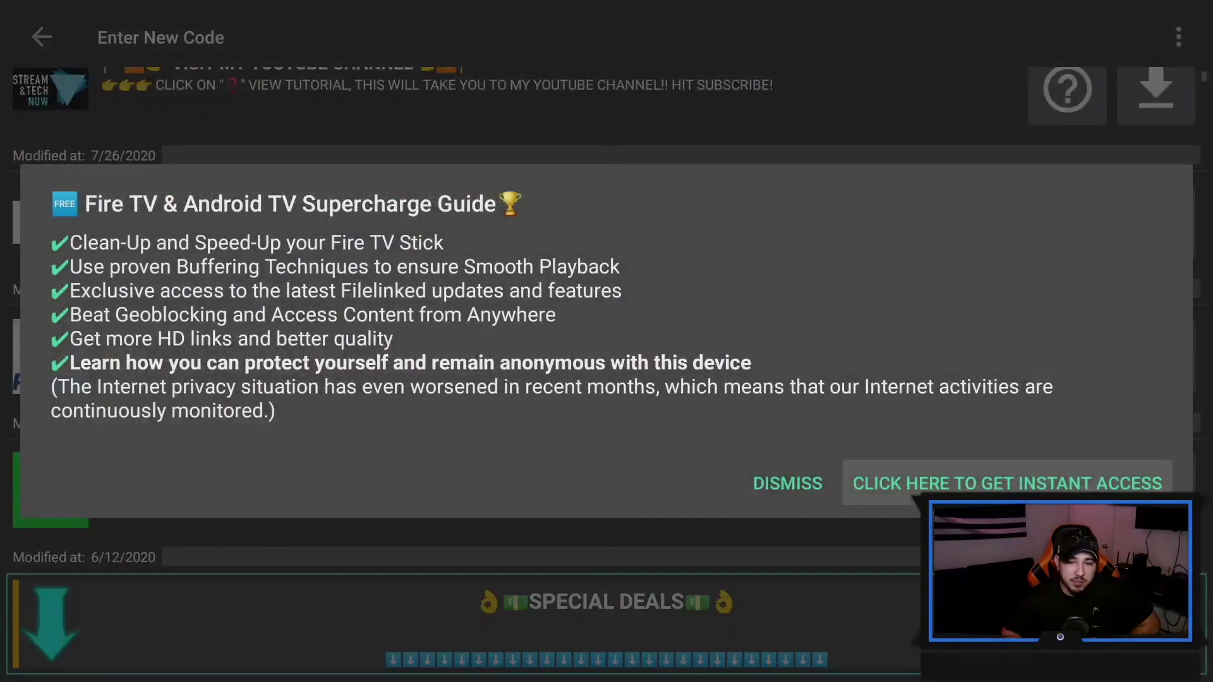
key(Left)
key(Return)
- Download BEE TV 2.6.0 [ORIGINAL WITH ADS] from the file list and start its installation
key(Down)
key(Down)
key(Down)
key(Down)
key(Down)
key(Down)
key(Down)
key(Down)
key(Down)
key(Down)
key(Down)
key(Down)
key(Down)
key(Down)
key(Down)
key(Down)
key(Down)
key(Down)
key(Down)
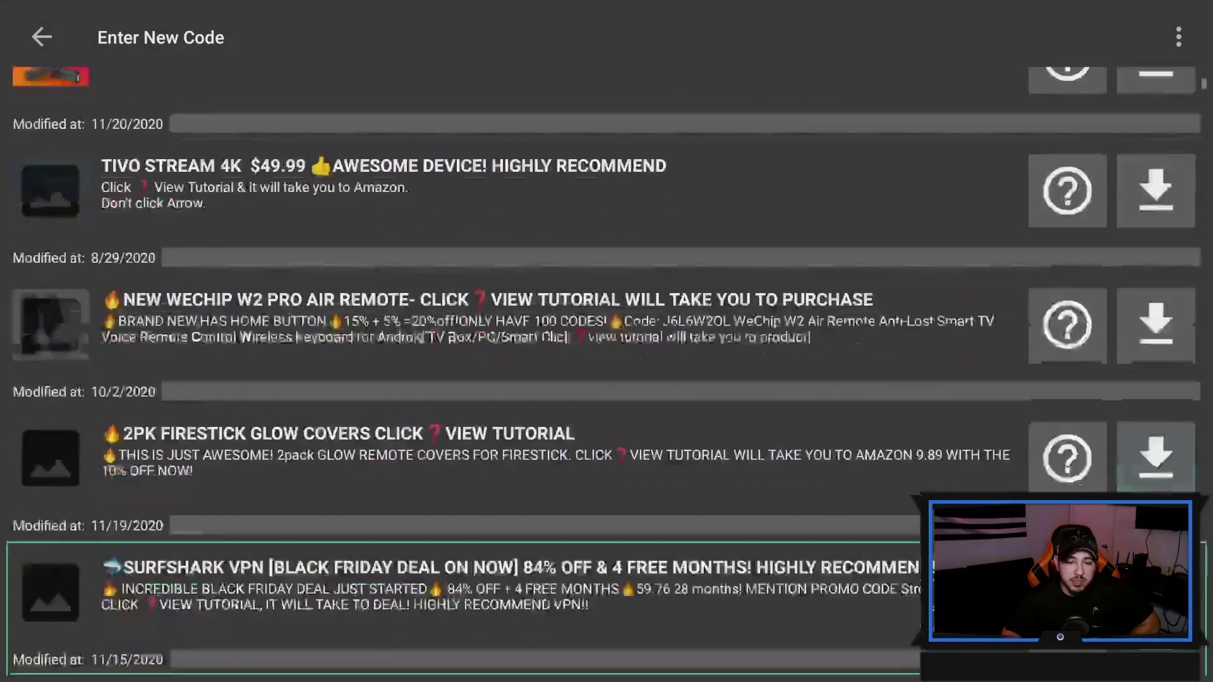
key(Down)
key(Down)
key(Down)
key(Down)
key(Down)
key(Down)
key(Down)
key(Down)
key(Down)
key(Down)
key(Down)
key(Down)
key(Down)
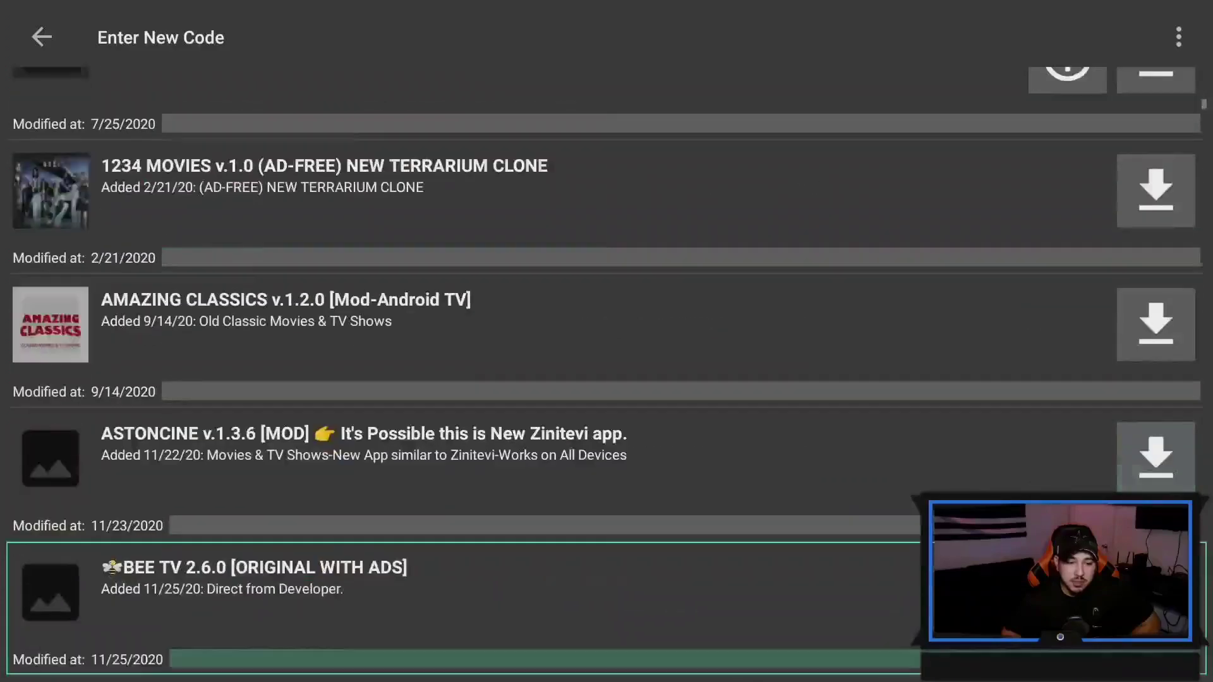
key(Up)
key(Up)
key(Up)
key(Up)
key(Return)
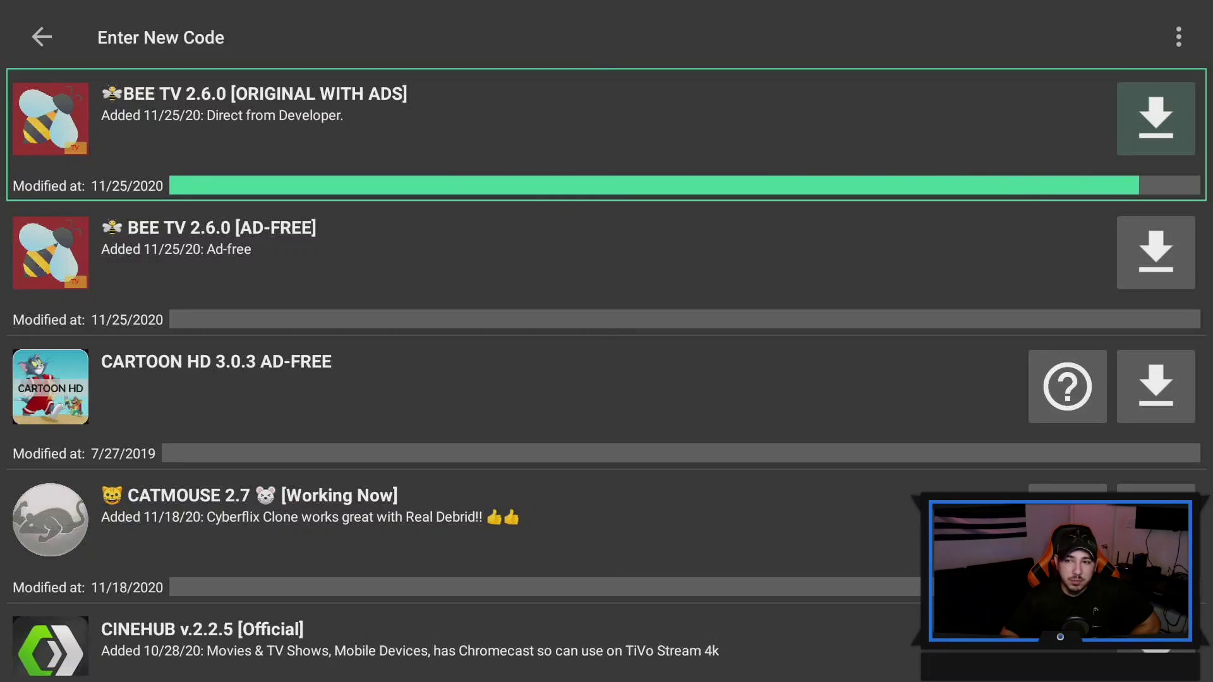
key(Return)
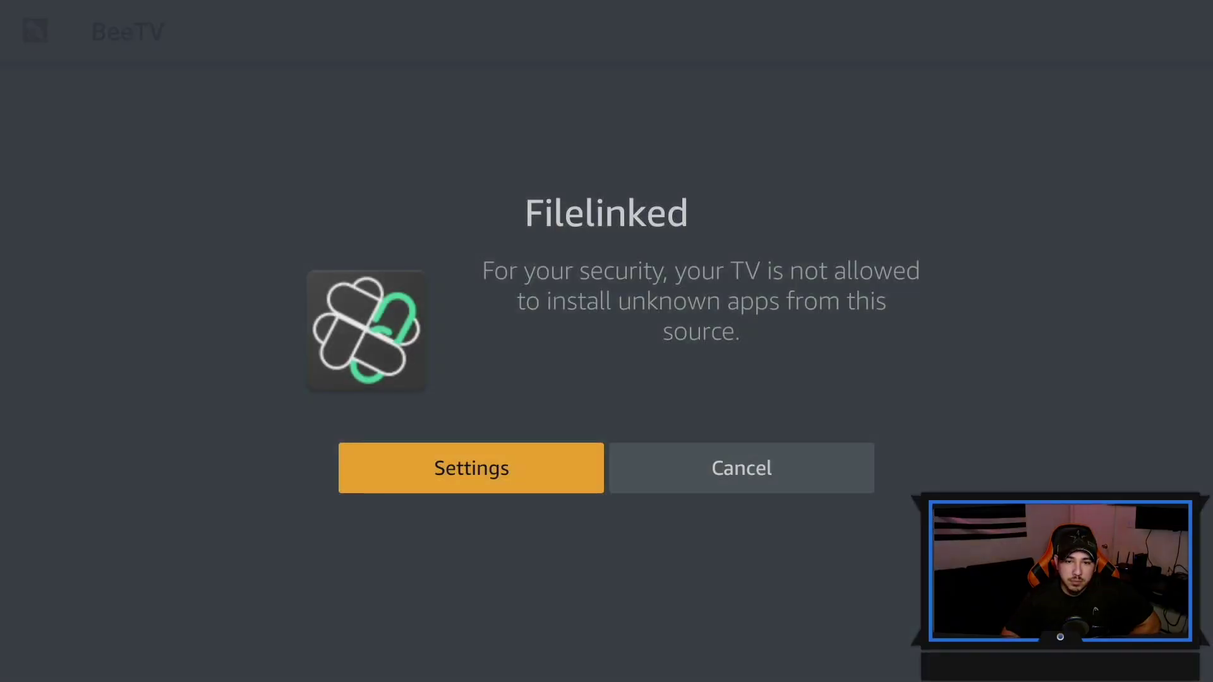
- In Install unknown apps, allow FilmPlus, ES File Explorer, Smart YouTube TV and Downloader
key(Return)
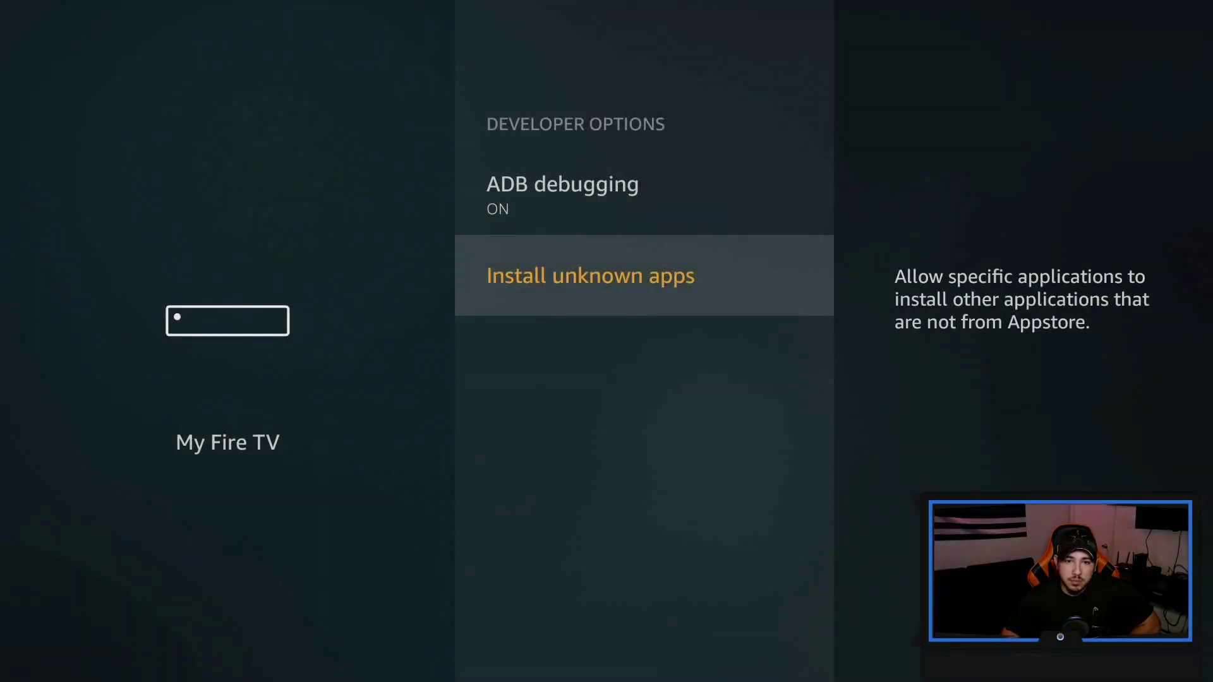
key(Return)
key(Down)
key(Up)
key(Return)
key(Down)
key(Return)
key(Down)
key(Return)
key(Down)
key(Return)
- Also allow Filelinked, Sofa TV, Cinema HD V2, Pikashow, ZiniTevi and Silk Browser, then go back
key(Down)
key(Return)
key(Down)
key(Return)
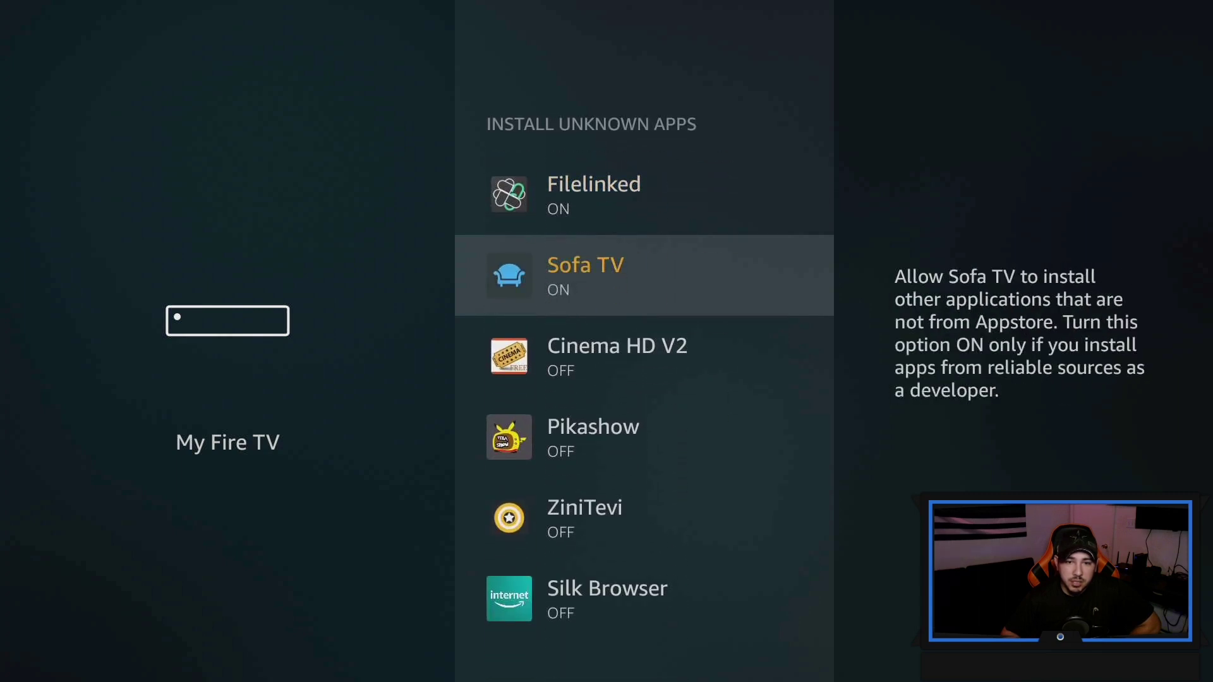
key(Down)
key(Return)
key(Down)
key(Return)
key(Down)
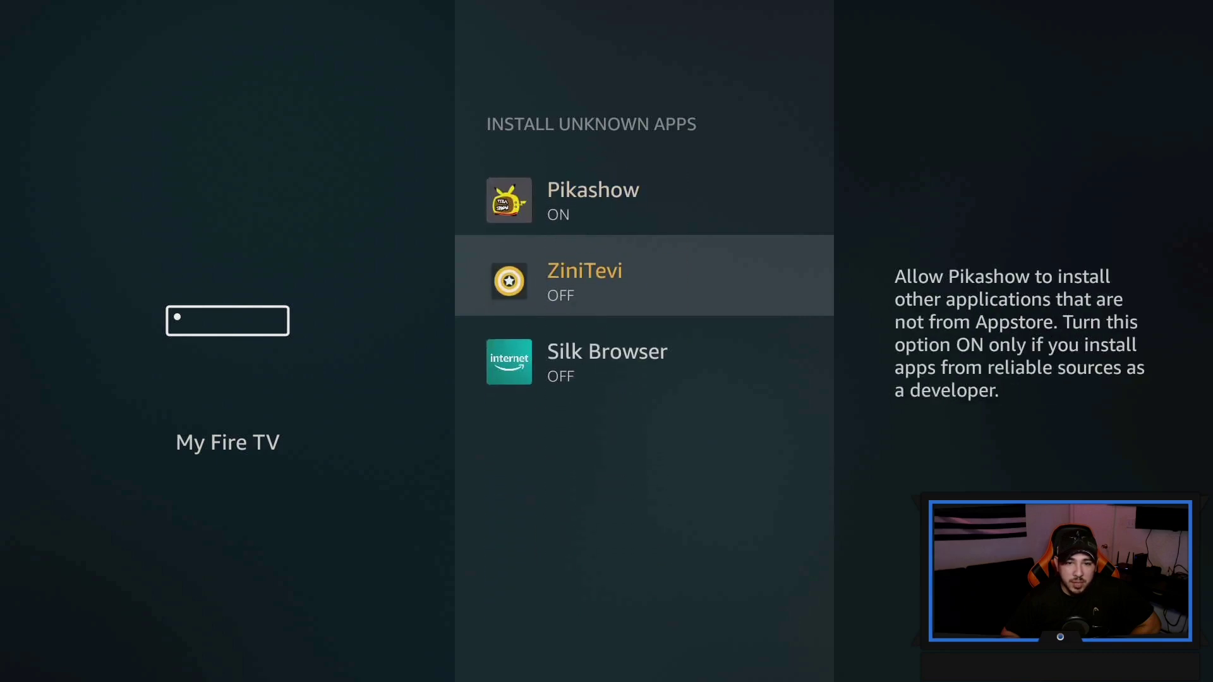
key(Return)
key(Down)
key(Return)
key(Up)
key(Up)
key(Up)
key(Up)
key(Up)
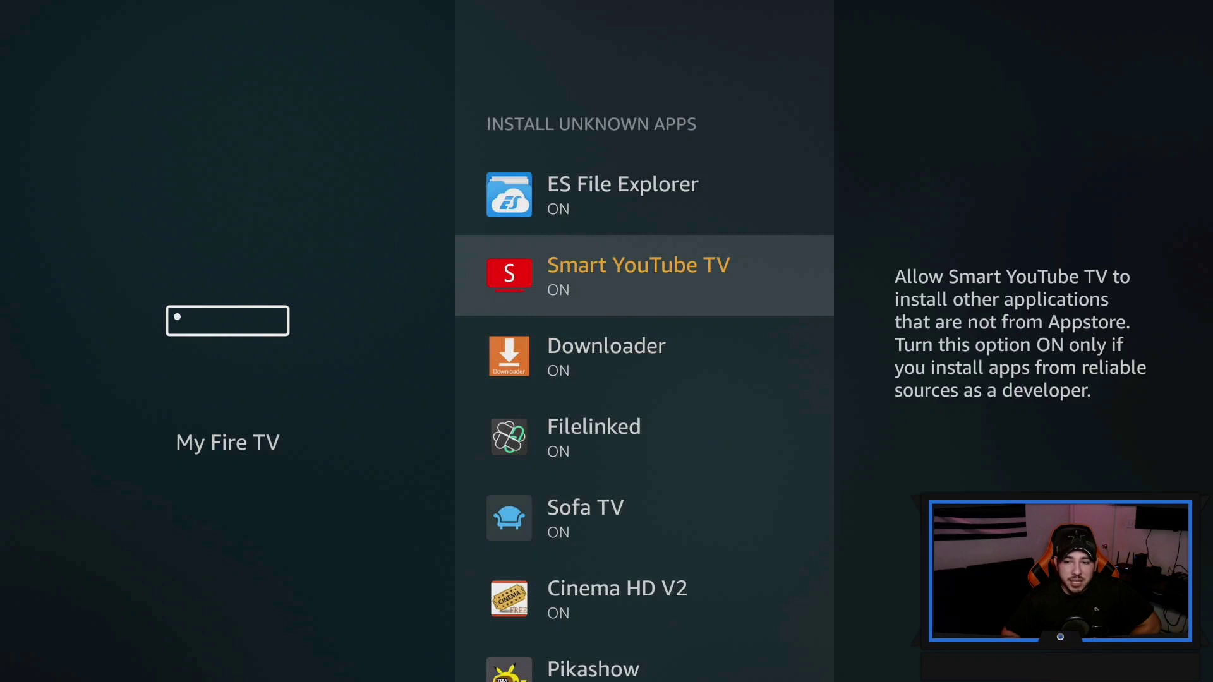
key(Up)
key(Up)
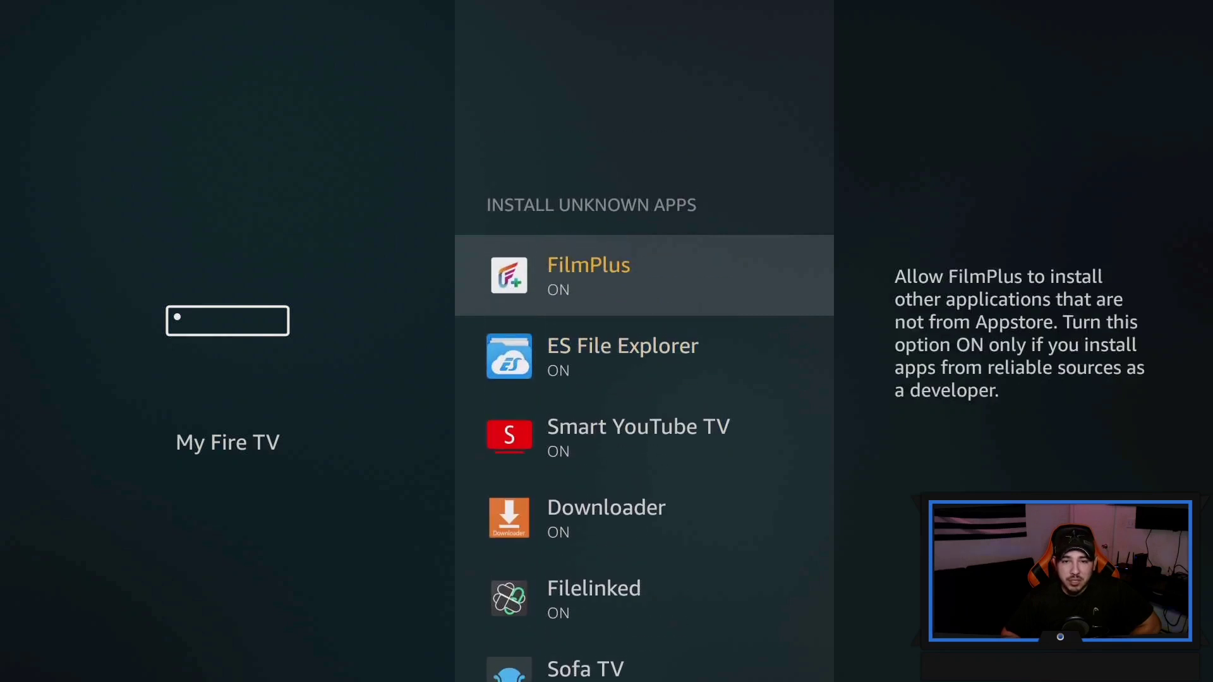
key(Down)
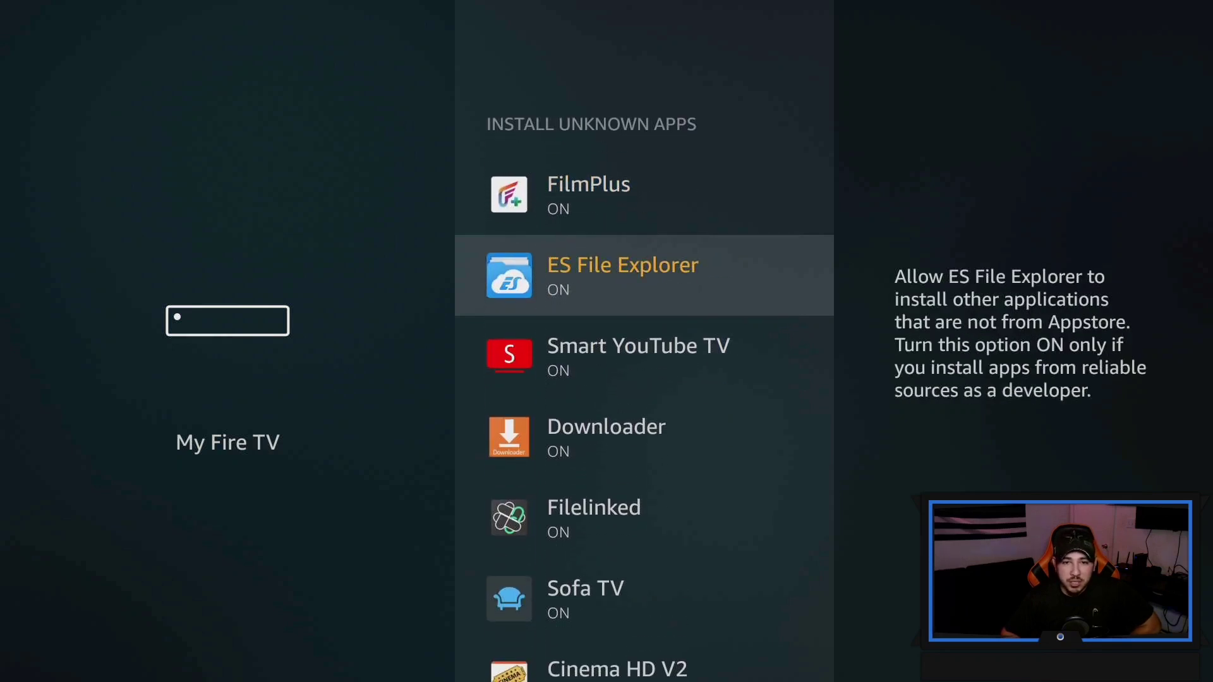
key(Escape)
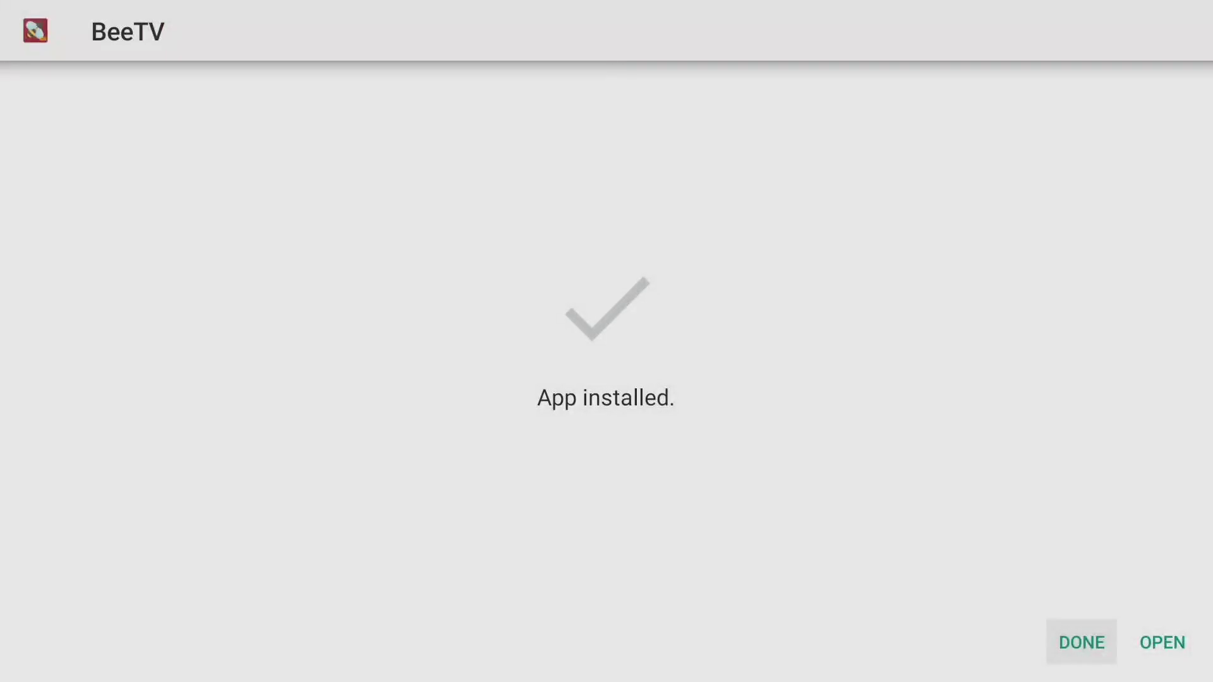
- Finish the BeeTV installer with DONE, confirm entering a new code, and delete Filelinked's downloaded files
key(Right)
key(Left)
key(Return)
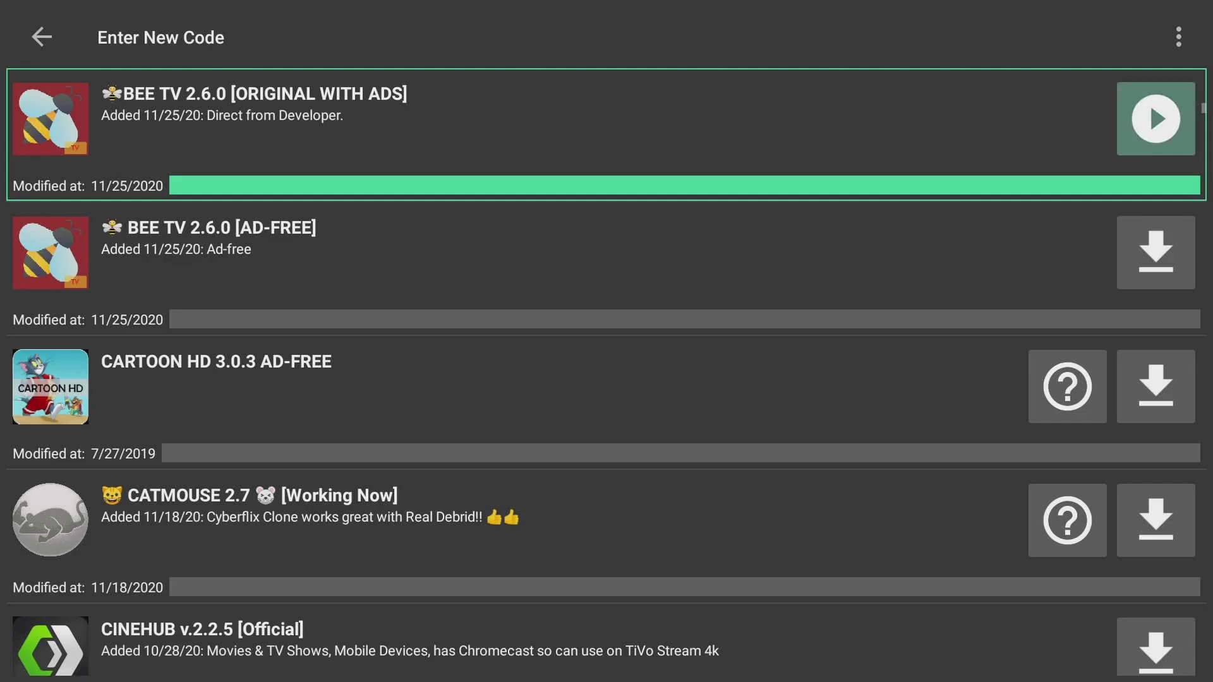
key(Escape)
key(Return)
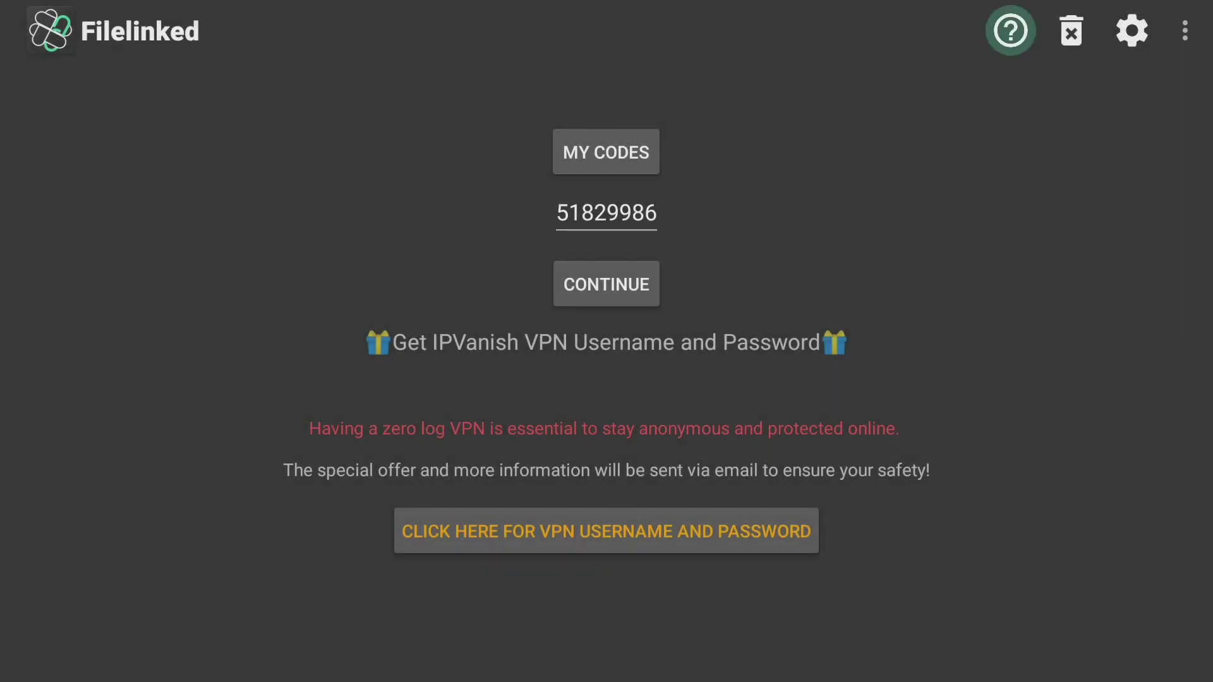
key(Right)
key(Return)
key(Return)
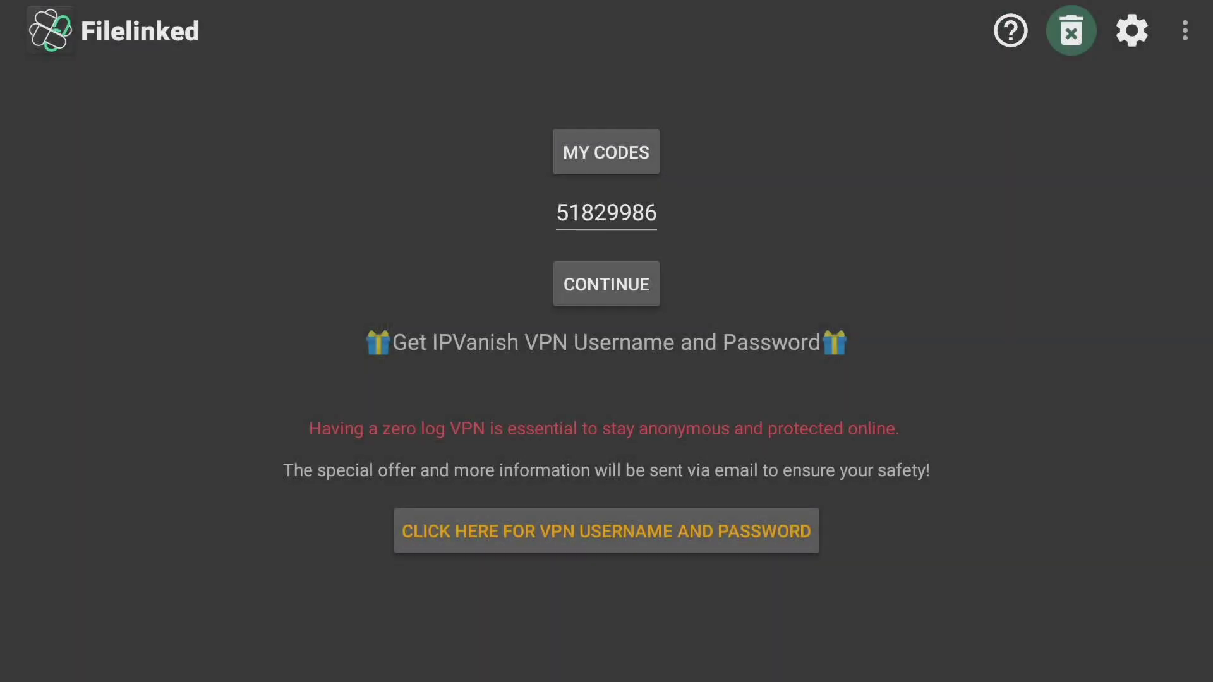
- Open BeeTV in installed applications to verify version 2.6.0, 54.61 MB, stored on USB
key(Escape)
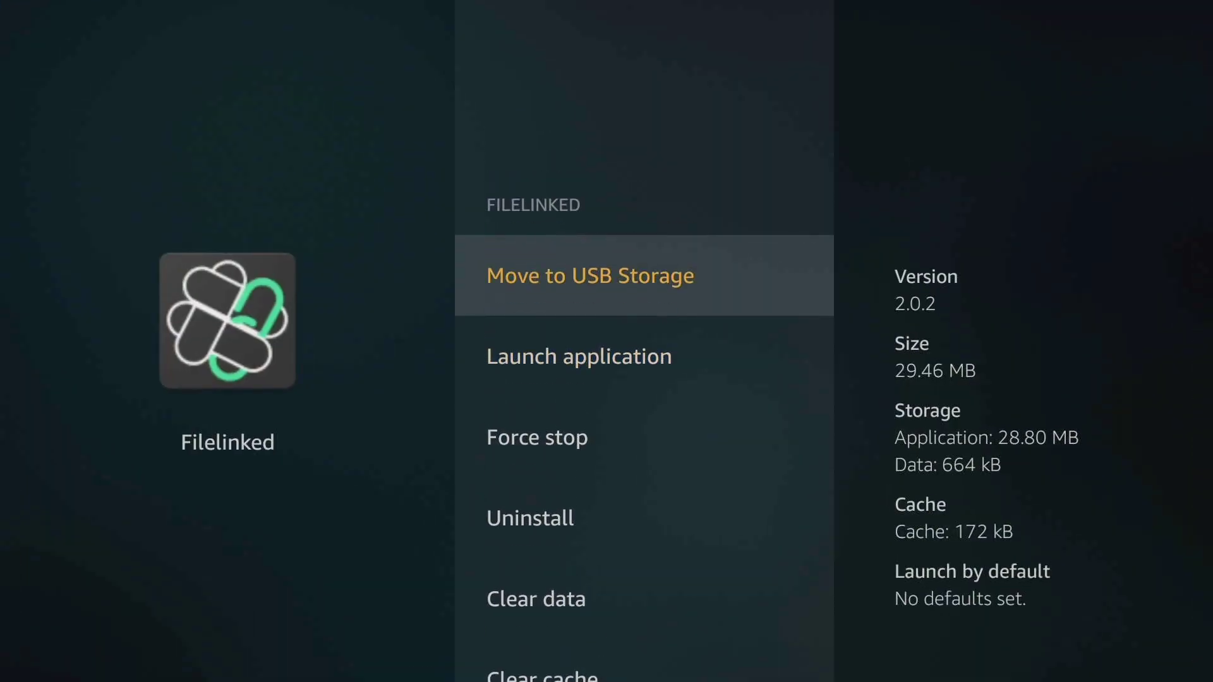
key(Escape)
key(Up)
key(Up)
key(Up)
key(Up)
key(Up)
key(Up)
key(Up)
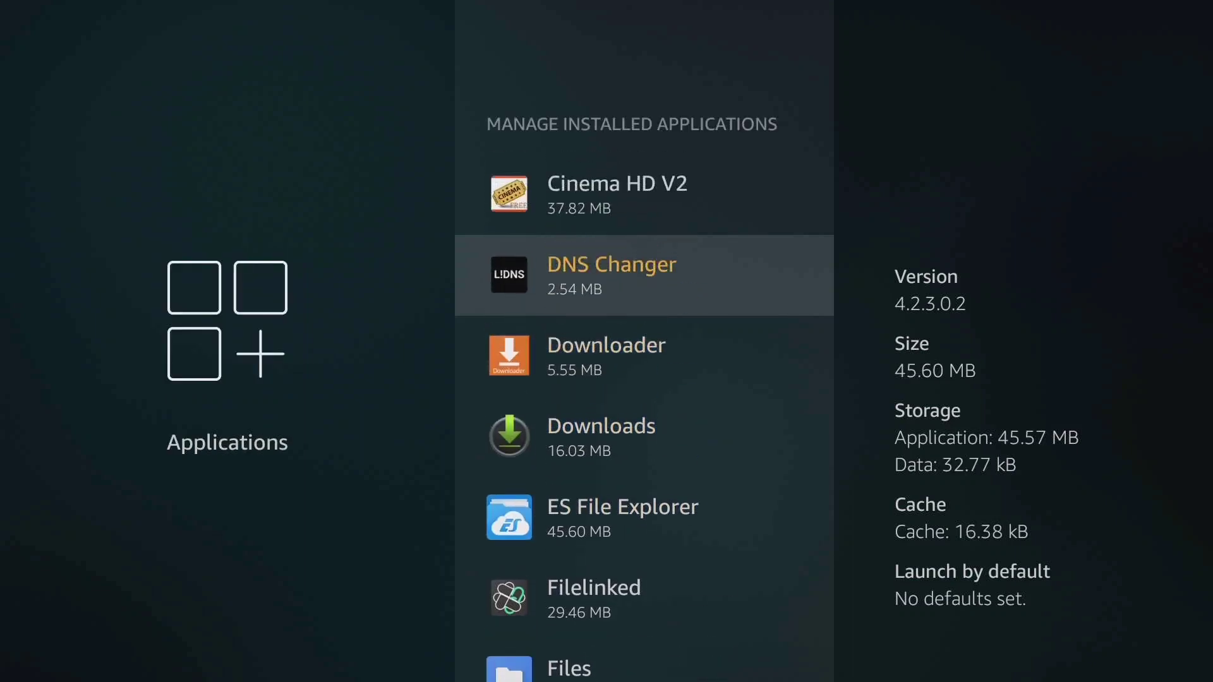
key(Down)
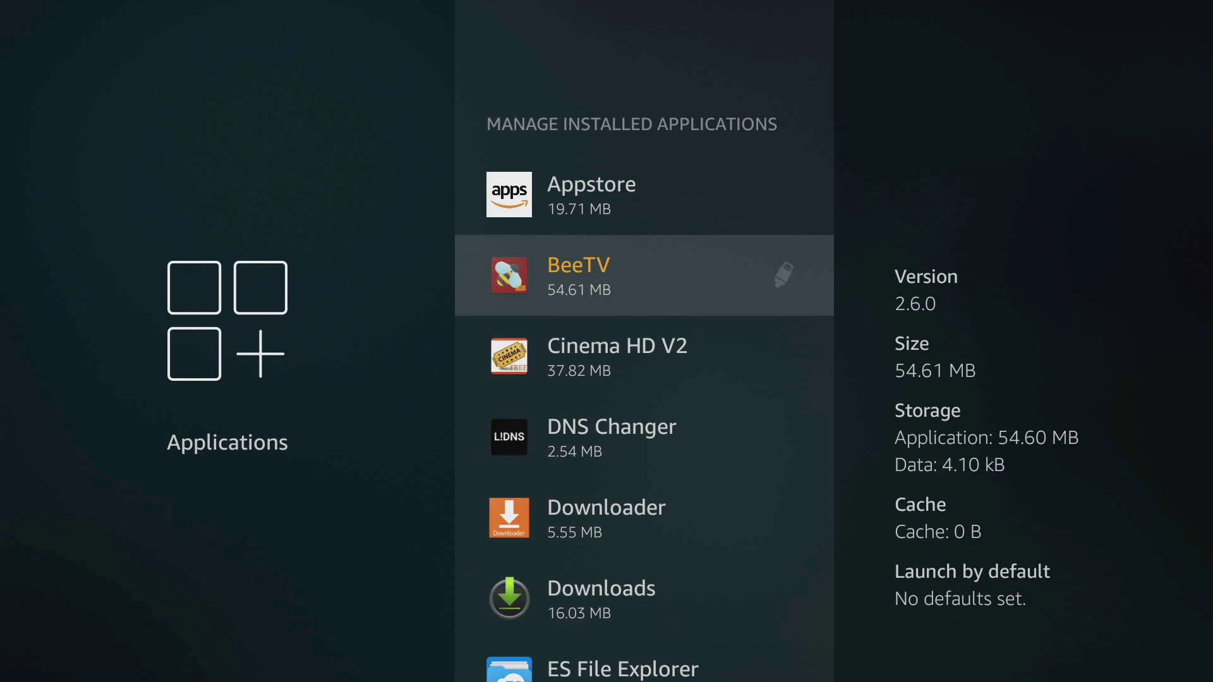
key(Return)
key(Down)
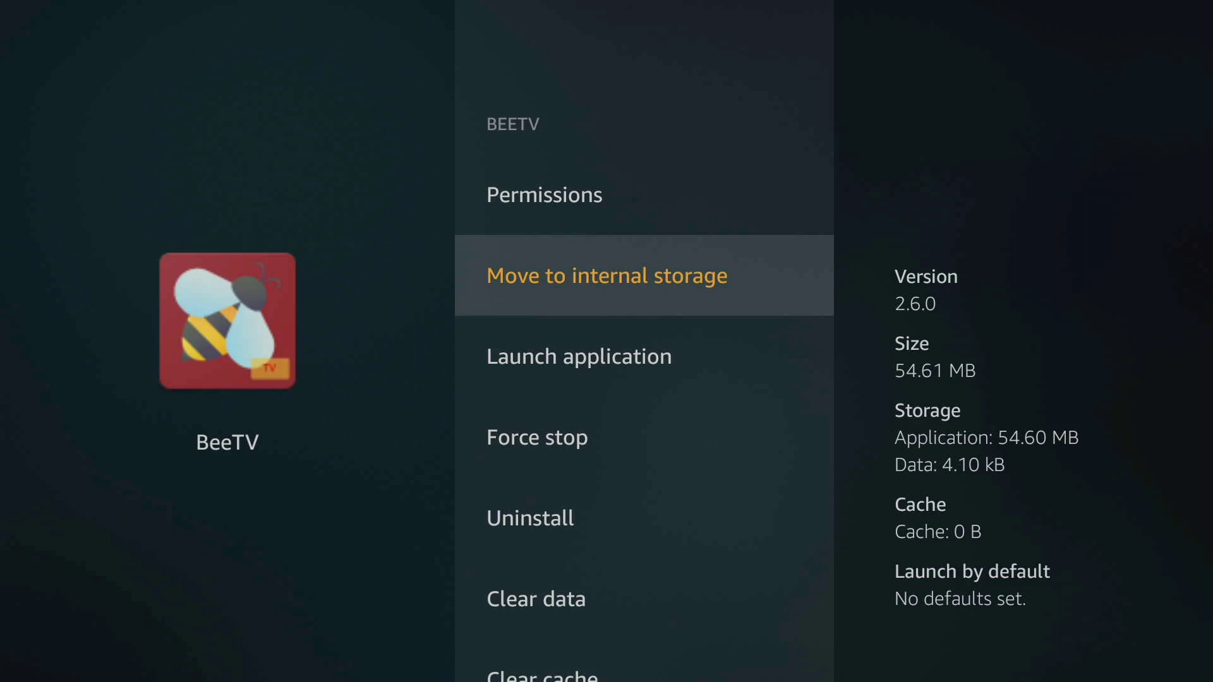
key(Down)
key(Up)
key(Up)
key(Down)
key(Escape)
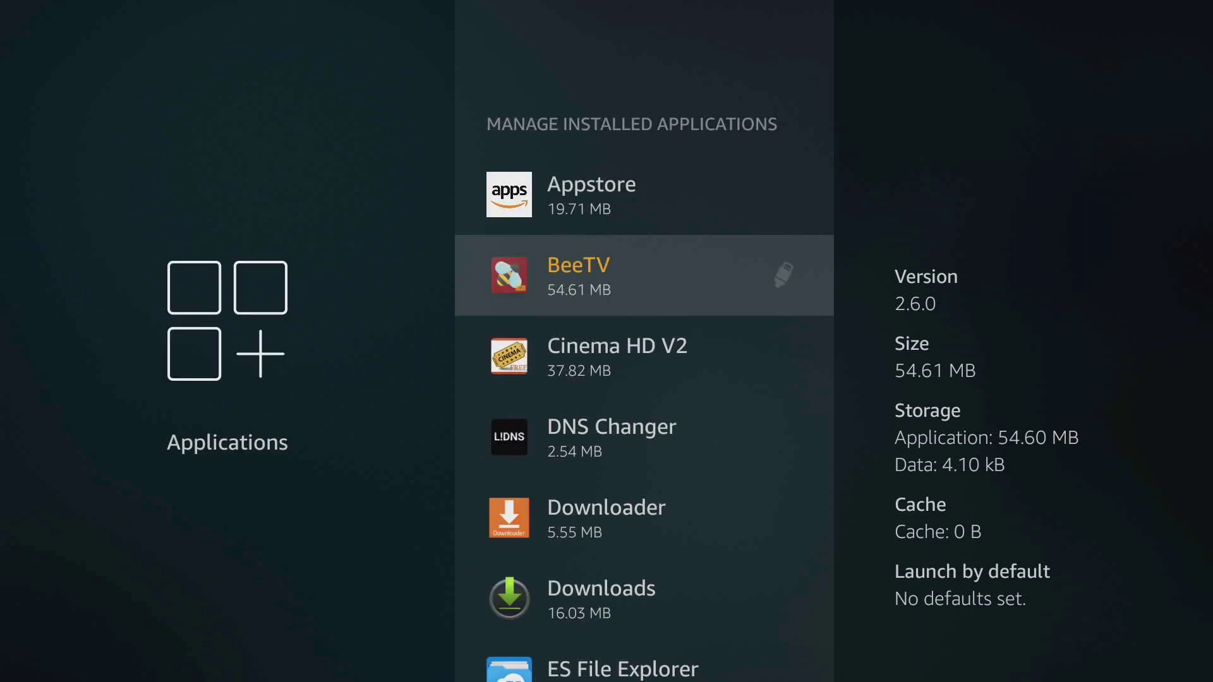
key(Down)
key(Up)
key(Down)
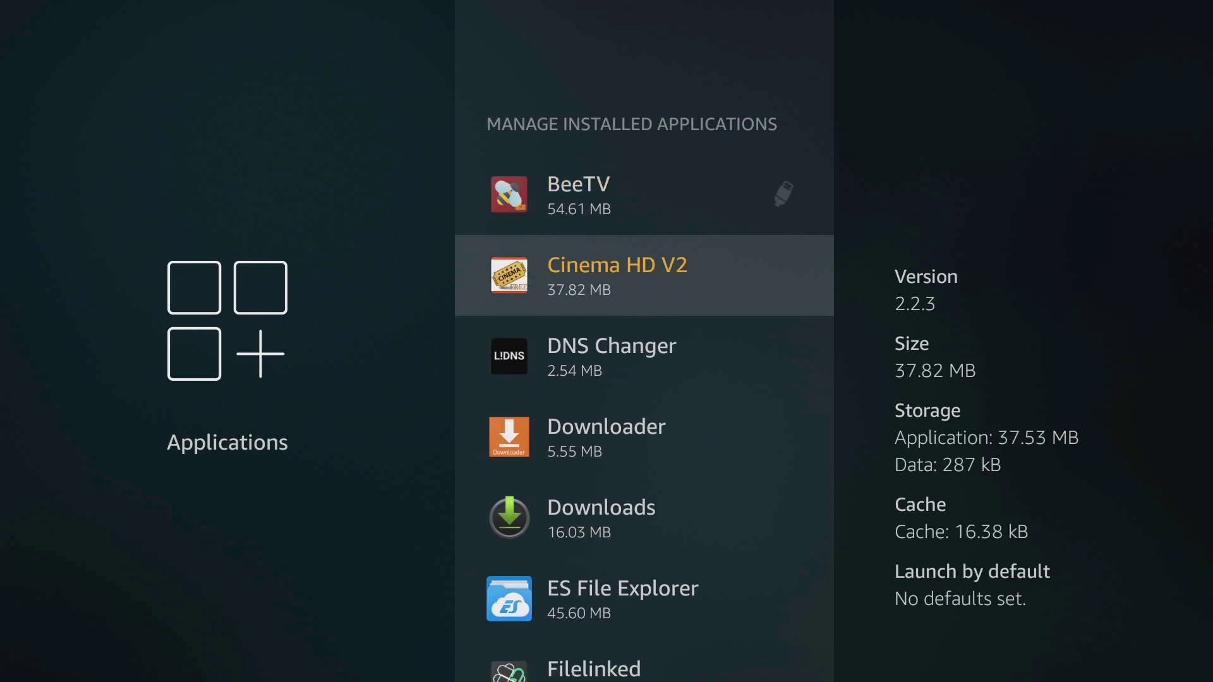
key(Return)
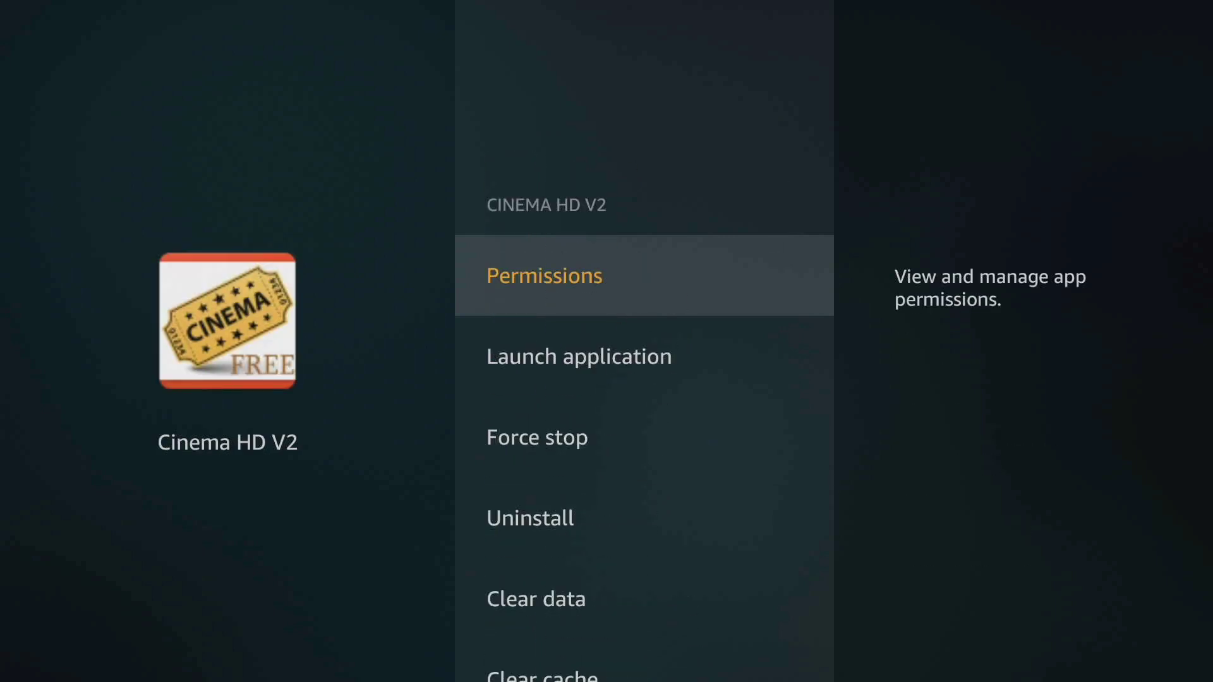
key(Down)
key(Down)
key(Down)
key(Escape)
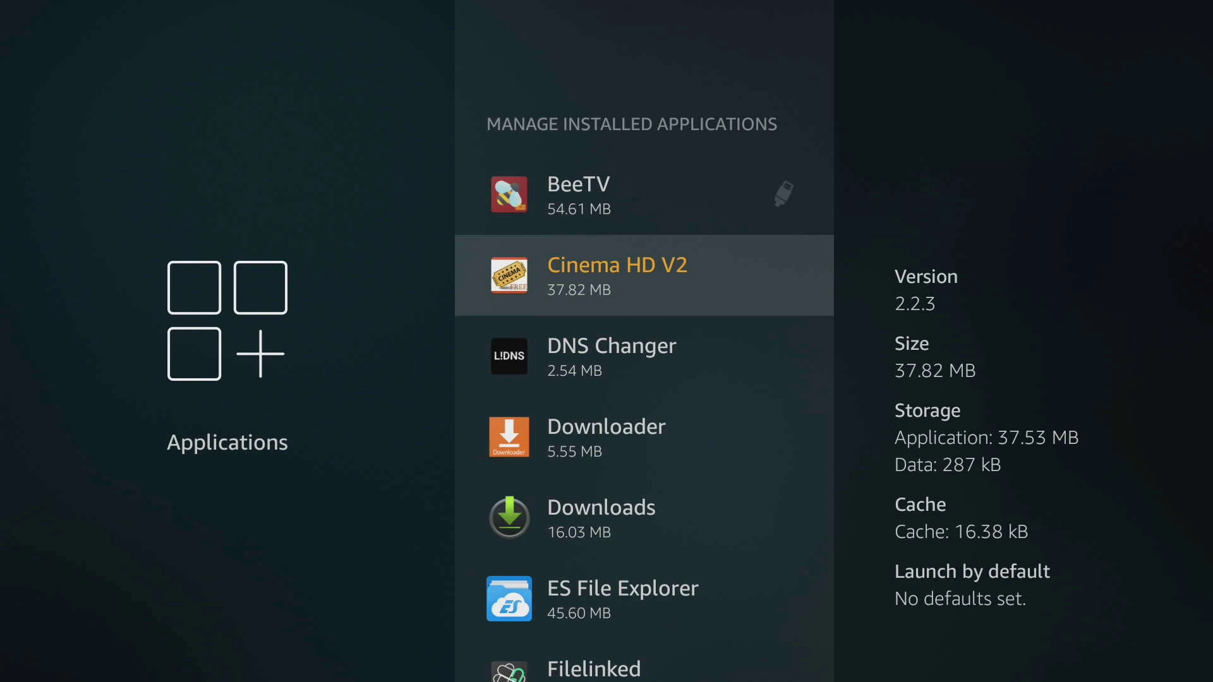
key(Up)
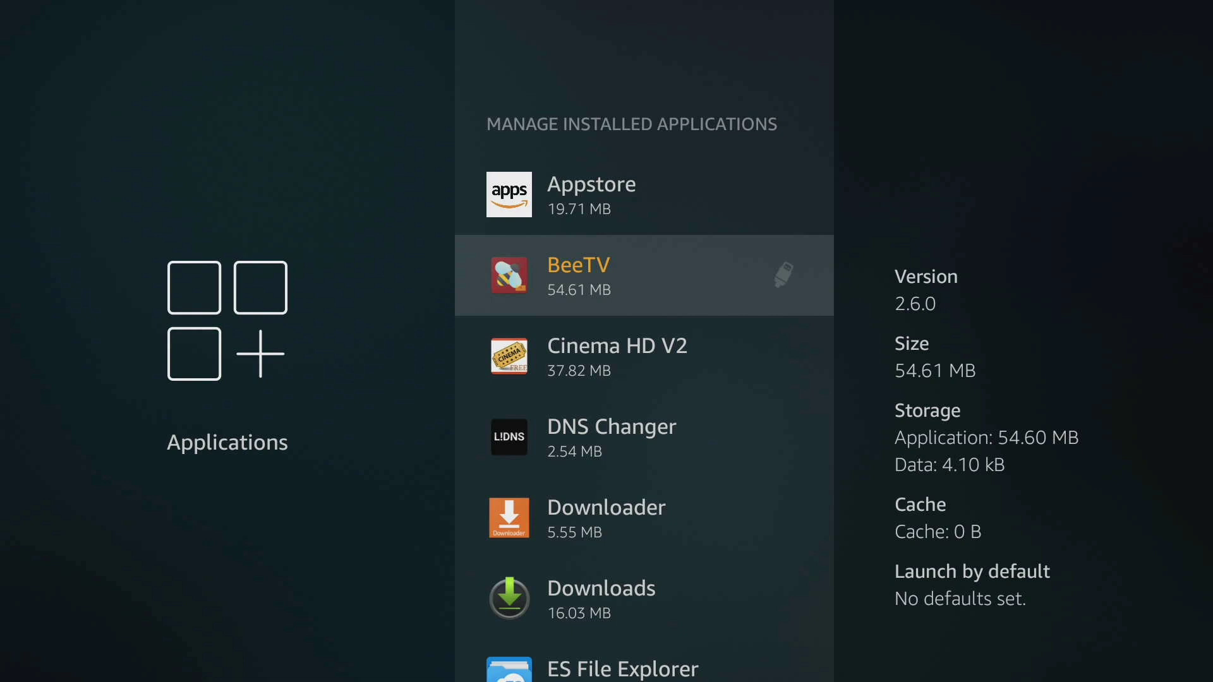
key(Down)
key(Down)
key(Down)
key(Down)
key(Down)
key(Down)
key(Down)
key(Down)
key(Down)
key(Down)
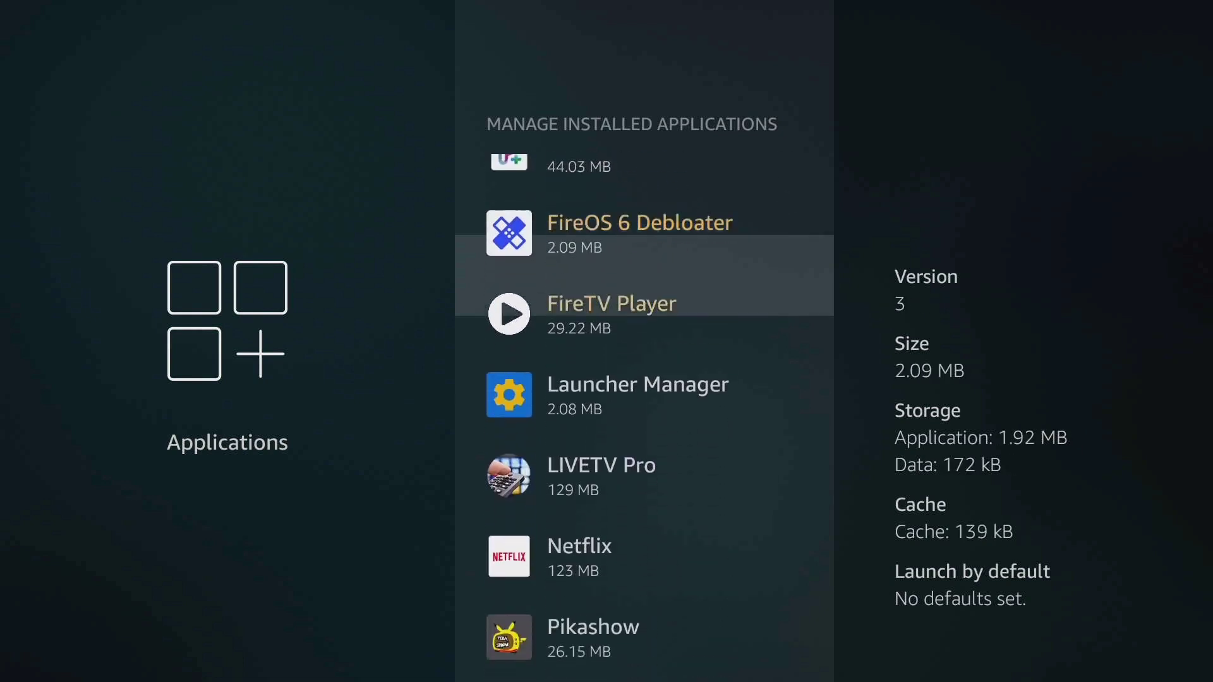
key(Down)
key(Down)
key(Up)
key(Up)
key(Up)
key(Up)
key(Up)
key(Up)
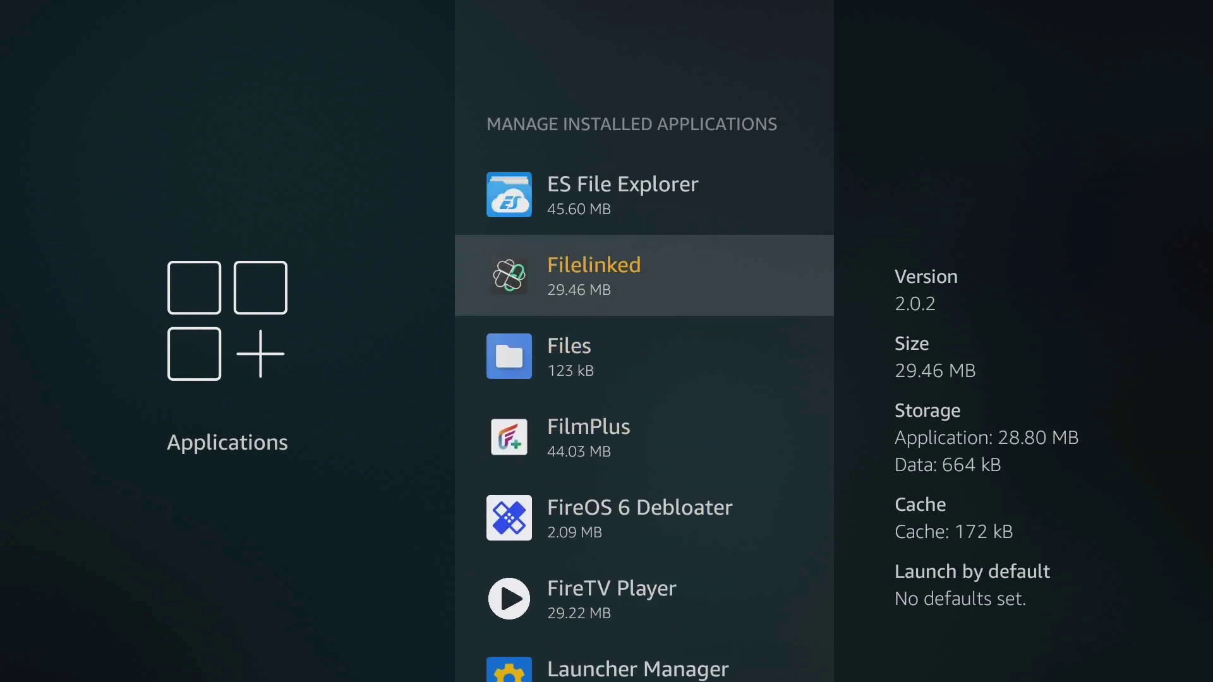
key(Up)
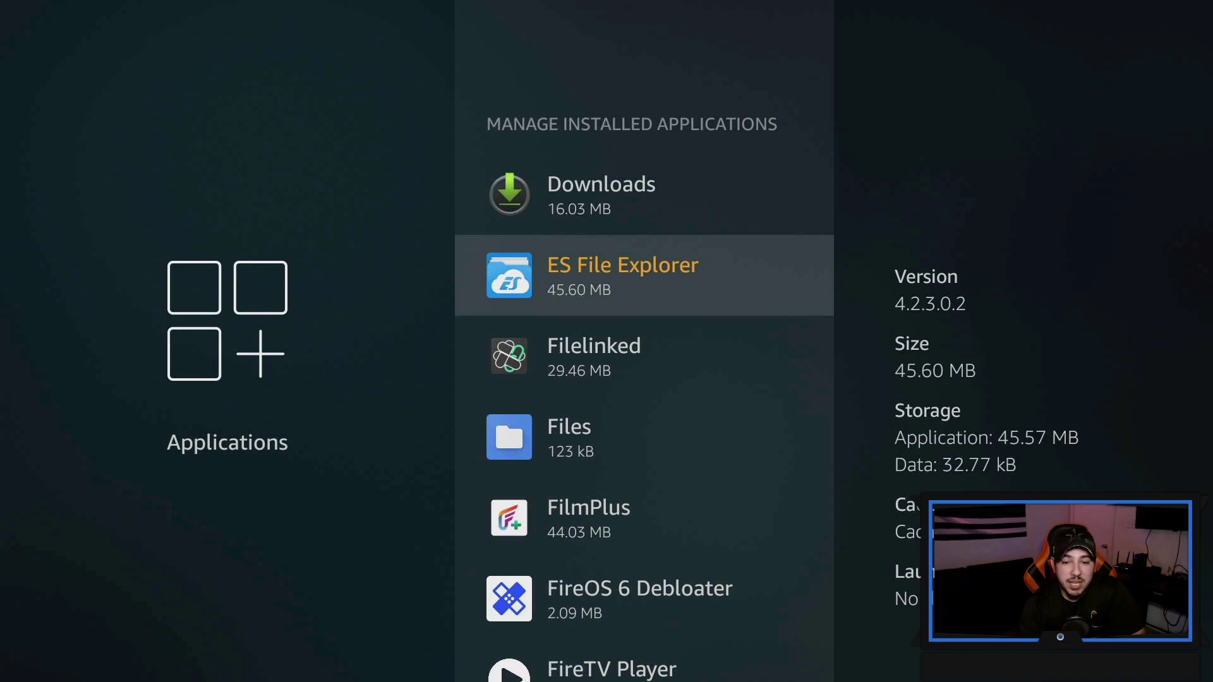
key(Down)
key(Down)
key(Down)
key(Down)
key(Down)
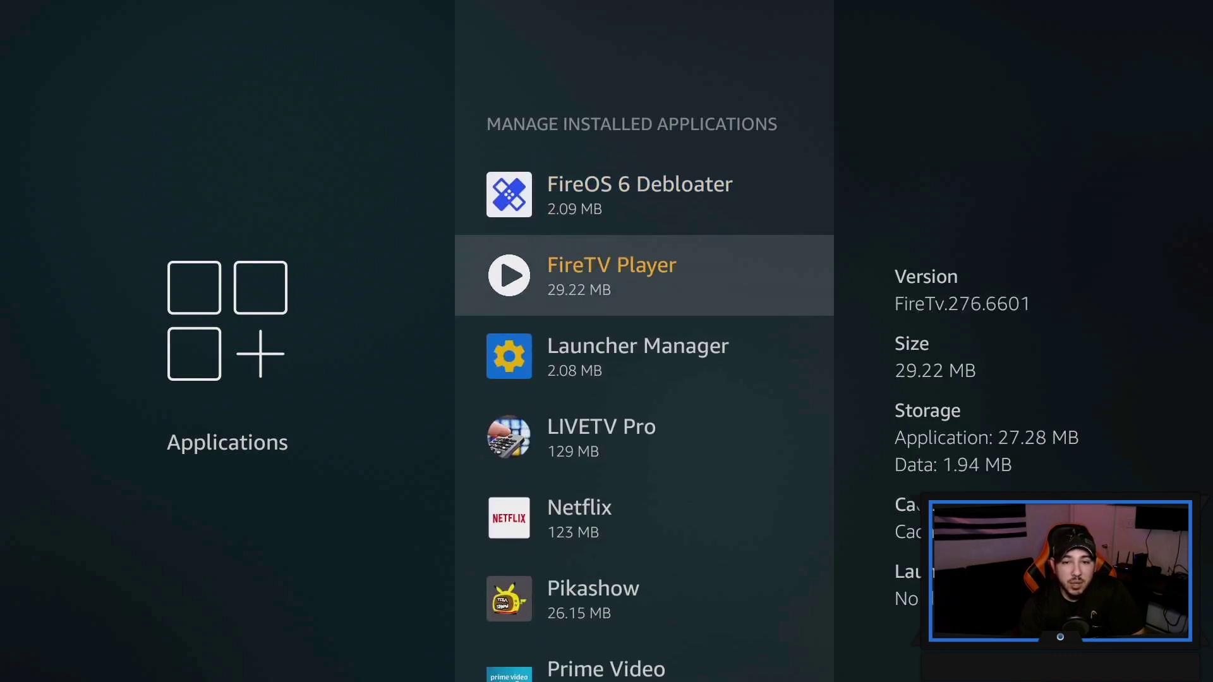